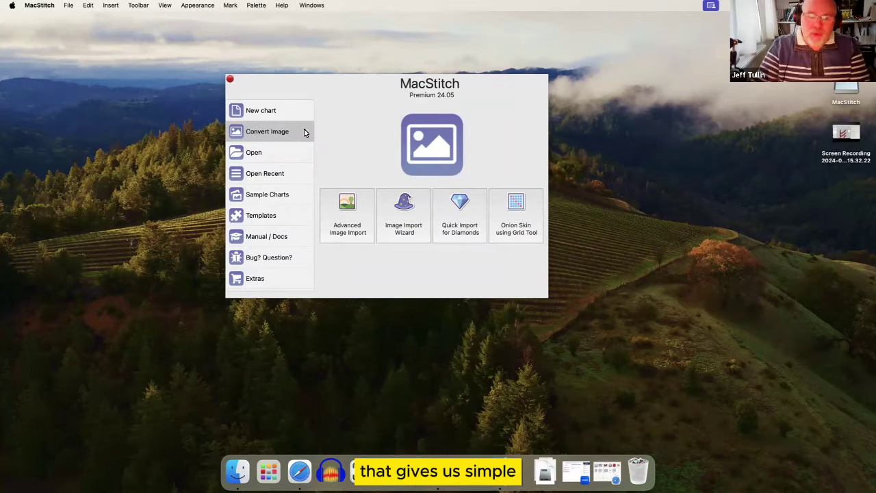
- Browse the New chart, Convert Image, Open and Open Recent options, then scroll the Sample Charts list
click(271, 111)
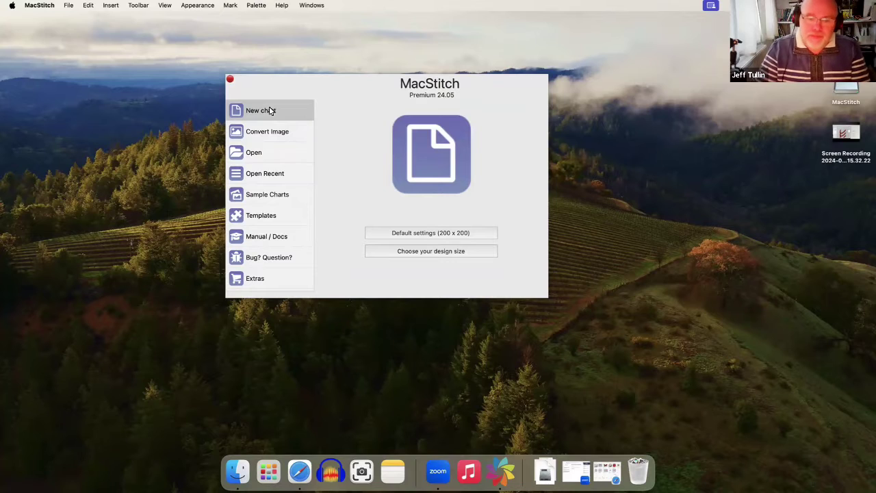
click(261, 133)
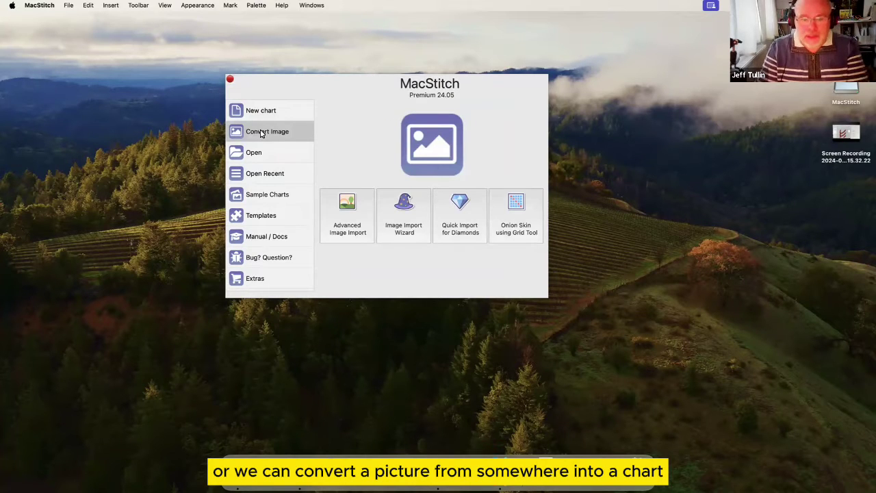
click(260, 158)
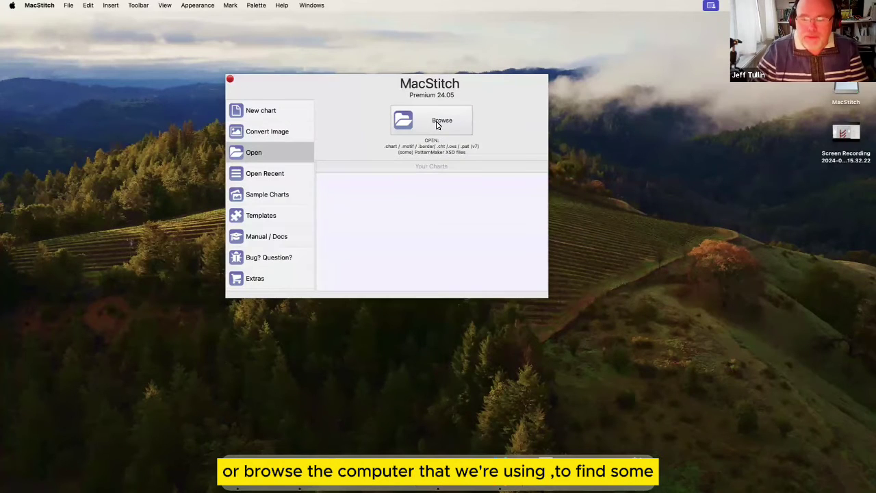
click(278, 177)
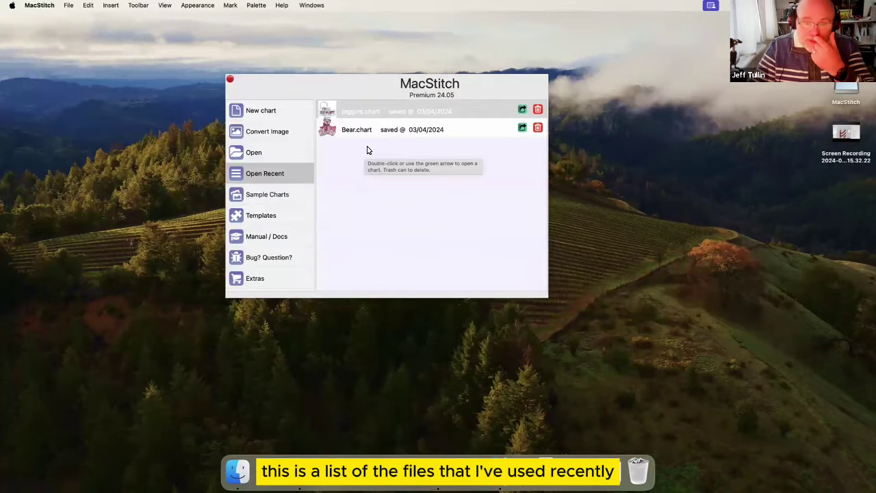
click(282, 197)
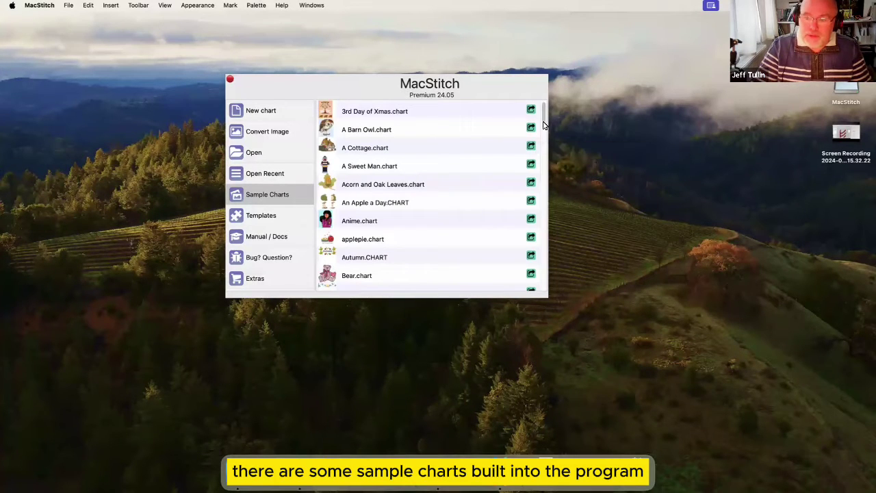
mouse_move(543, 117)
mouse_down()
mouse_move(547, 267)
mouse_move(547, 113)
mouse_up()
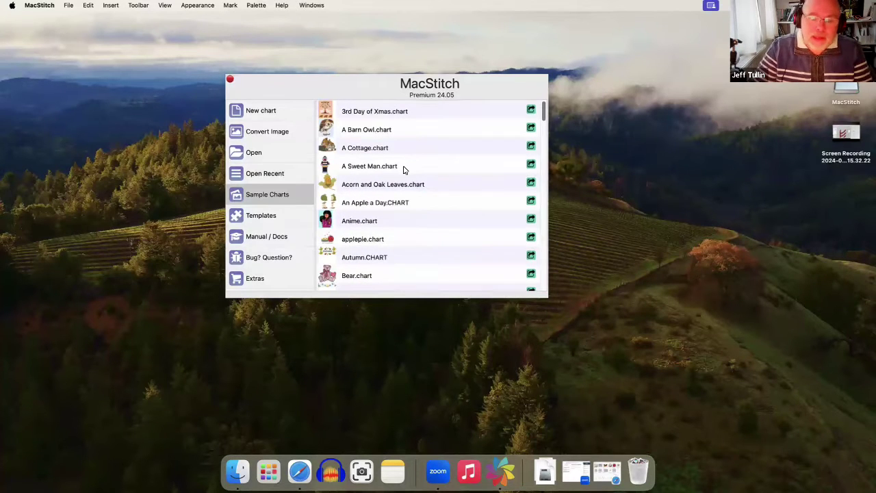
- Create a new custom-size chart 60 stitches wide by 60 high on White cloth
click(267, 116)
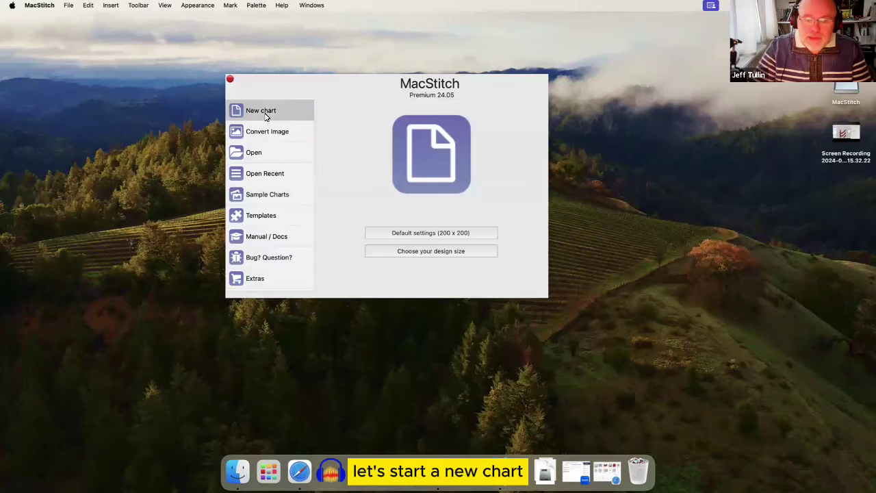
click(429, 254)
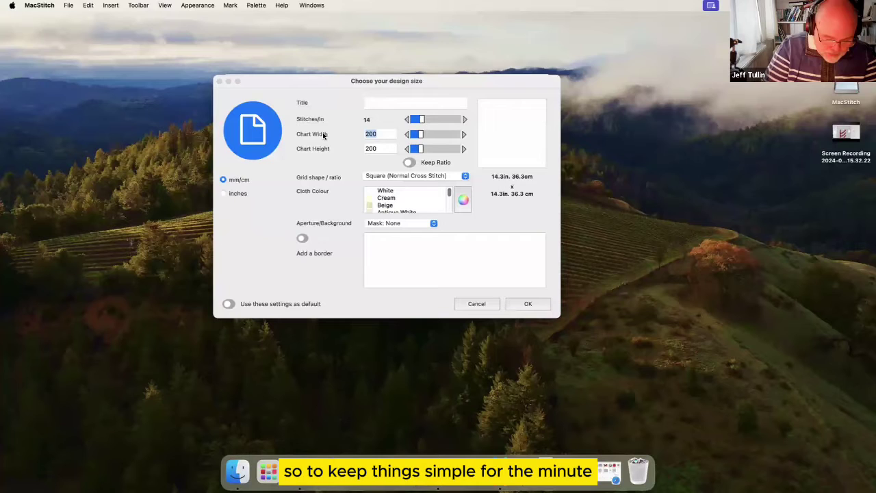
text(60)
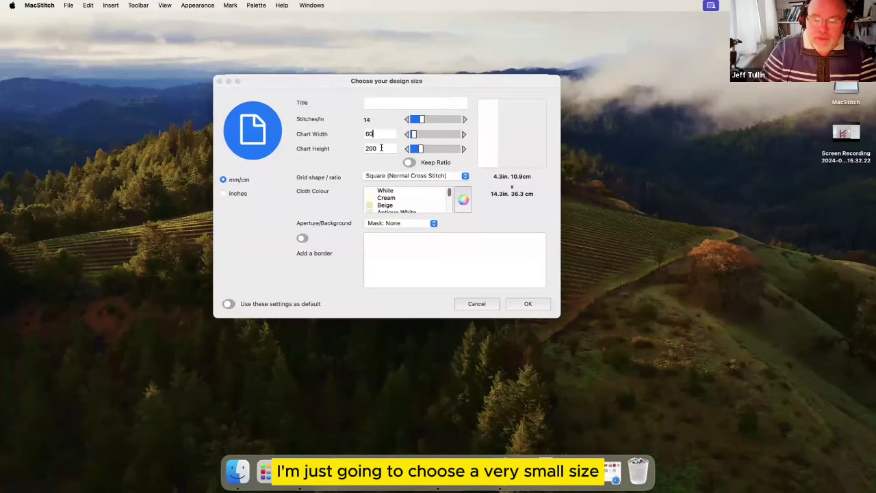
key(Tab)
text(6)
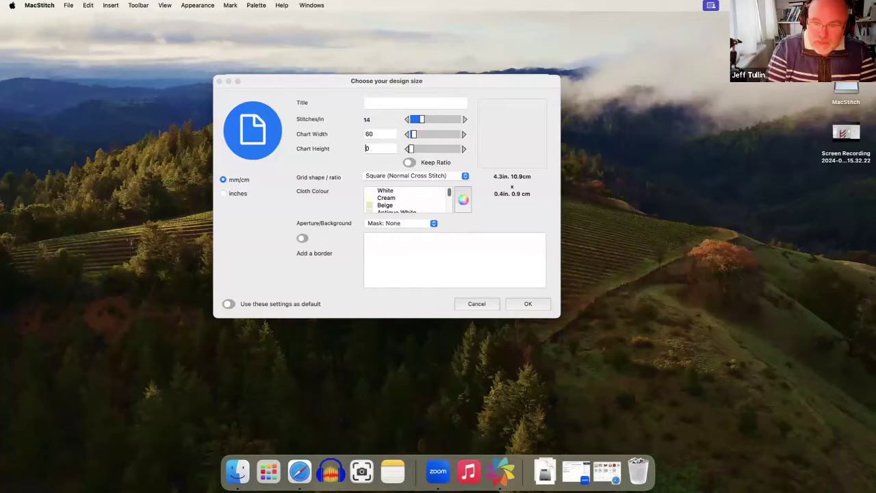
text(0)
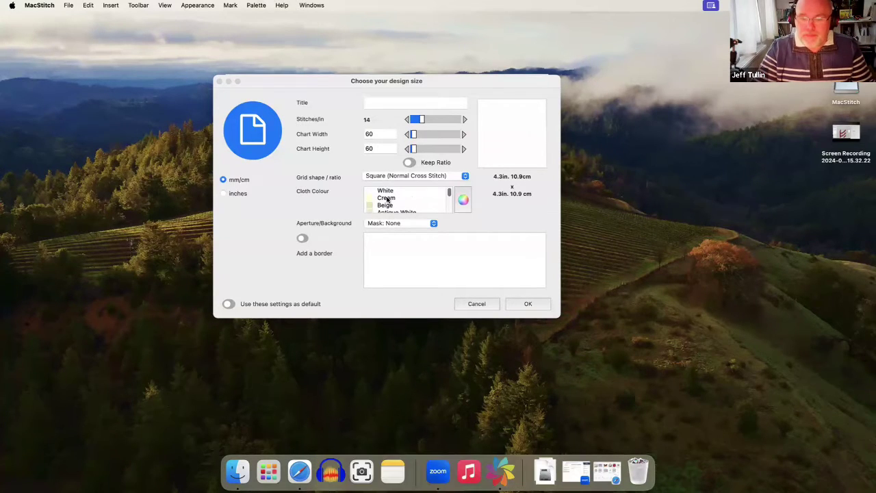
scroll(450, 200, down, 3)
scroll(450, 200, up, 5)
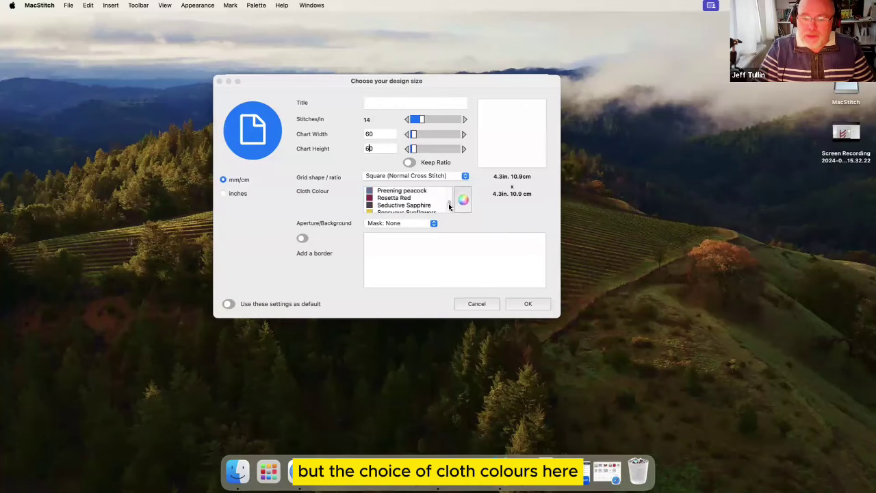
click(395, 192)
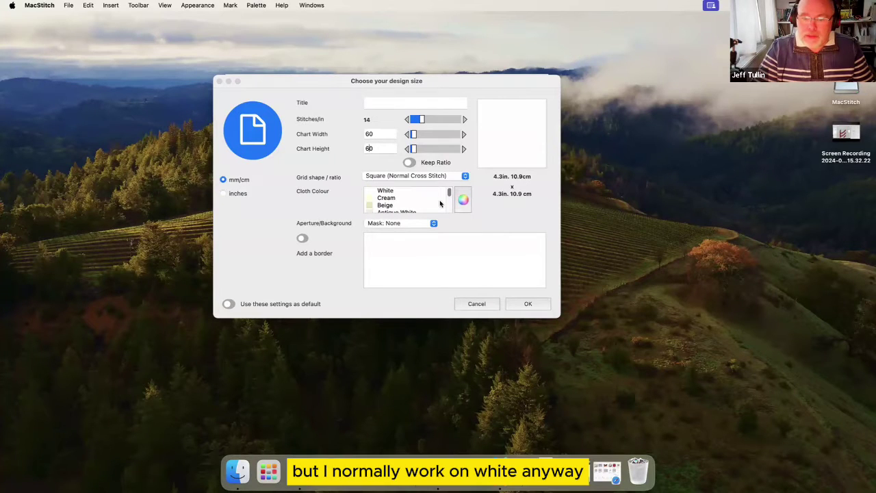
click(531, 304)
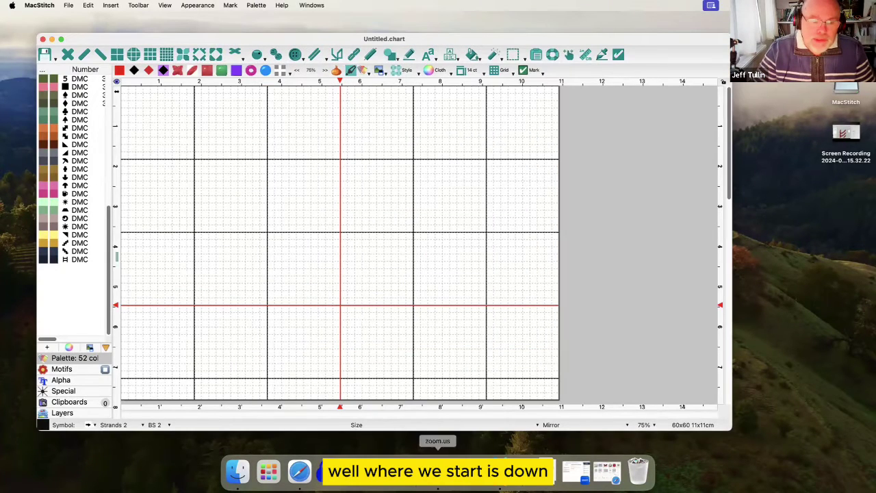
- Draw a DMC 992 Leaf Green Med stem with left and right leaves in full stitches
drag(117, 256, 205, 256)
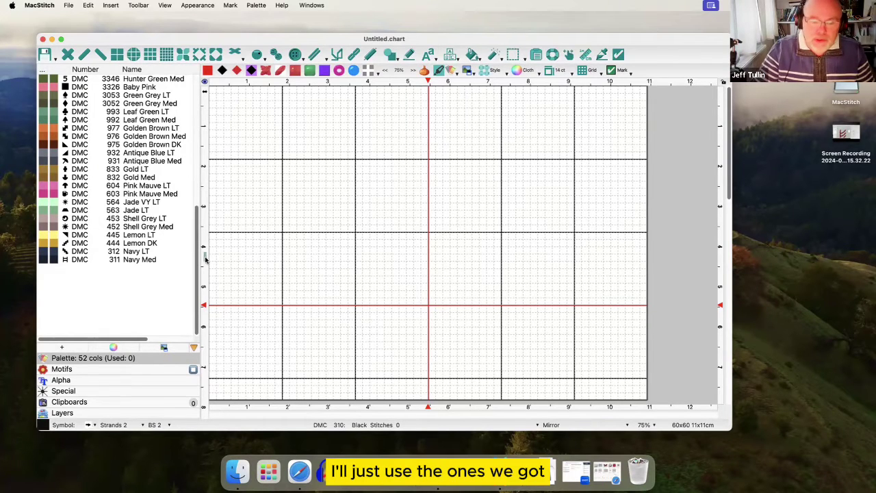
drag(198, 180, 186, 180)
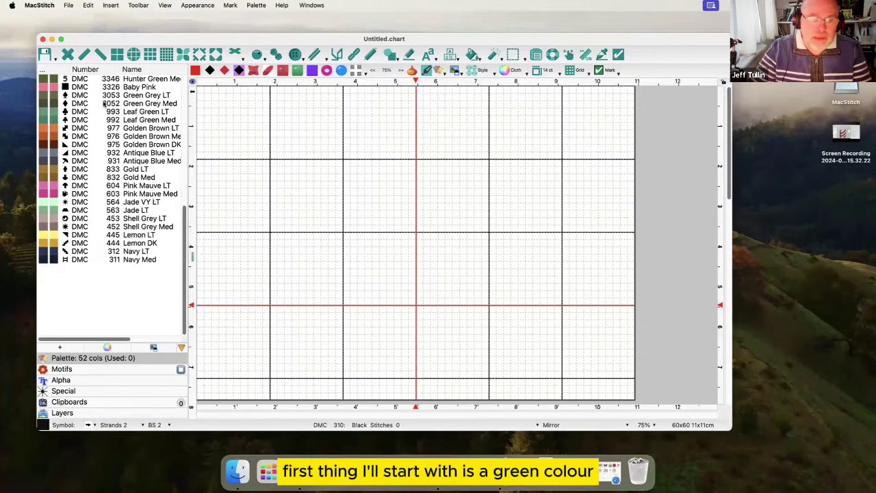
click(79, 119)
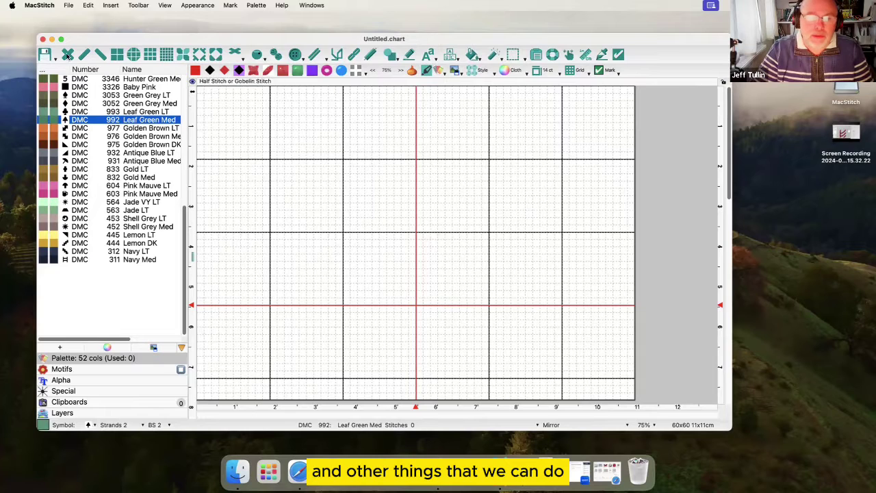
click(68, 54)
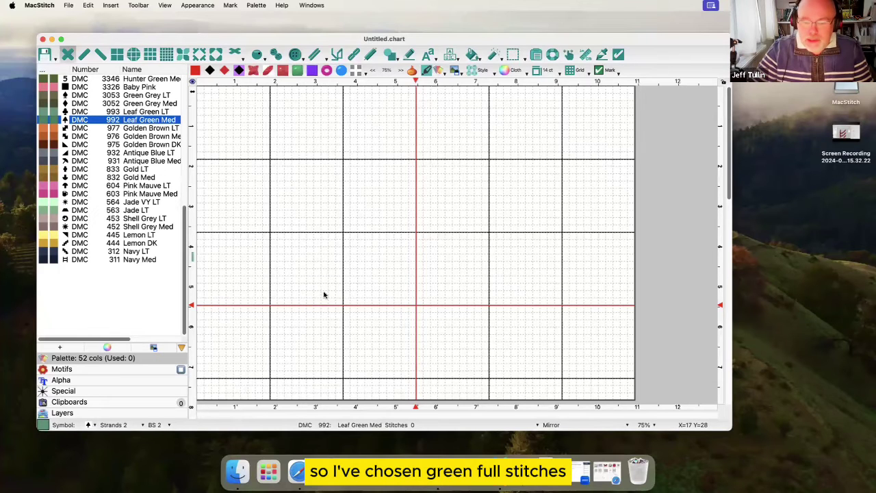
mouse_move(331, 296)
mouse_down()
mouse_move(333, 275)
mouse_move(401, 228)
mouse_up()
mouse_move(345, 266)
mouse_down()
mouse_move(310, 230)
mouse_move(257, 221)
mouse_move(307, 238)
mouse_up()
mouse_move(375, 242)
mouse_down()
mouse_move(457, 230)
mouse_move(366, 250)
mouse_move(340, 206)
mouse_move(350, 190)
mouse_up()
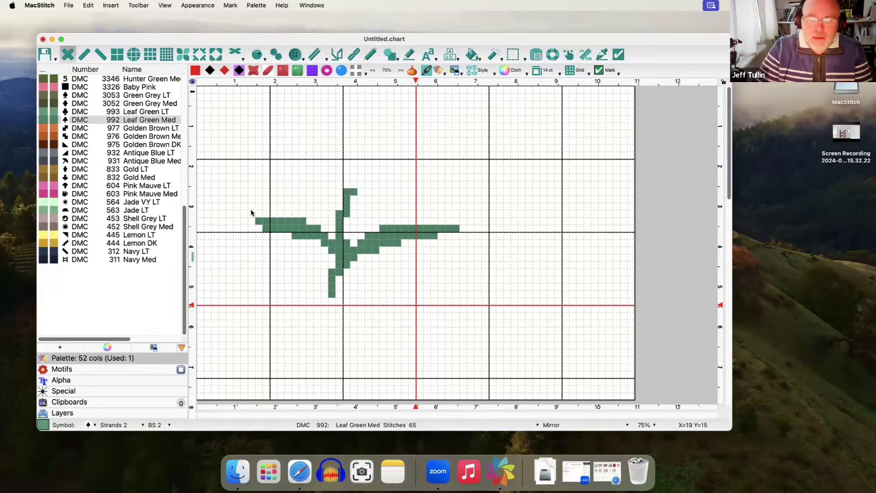
- Draw a solid Lemon LT oval flower head above the stem with a small Baby Pink oval centre
click(102, 236)
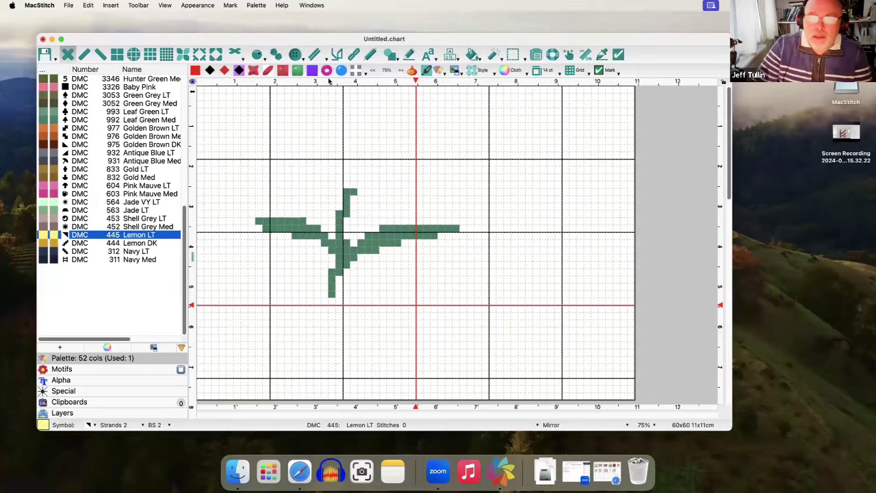
click(395, 59)
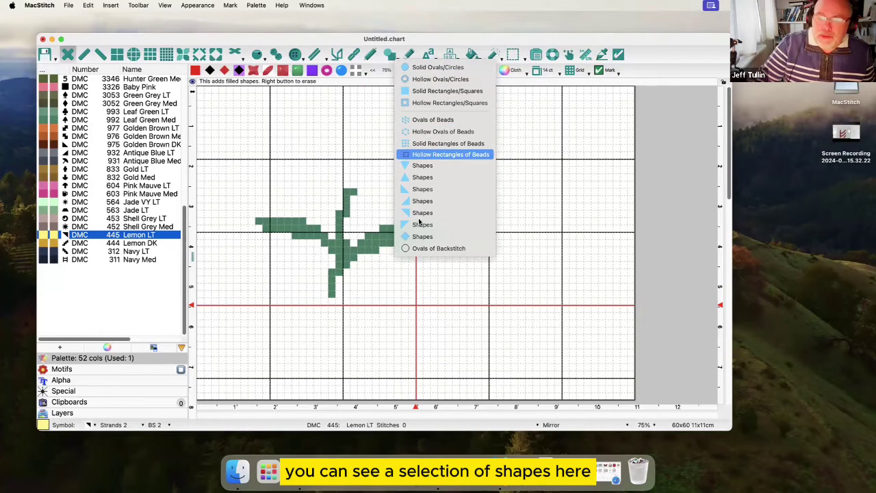
click(426, 67)
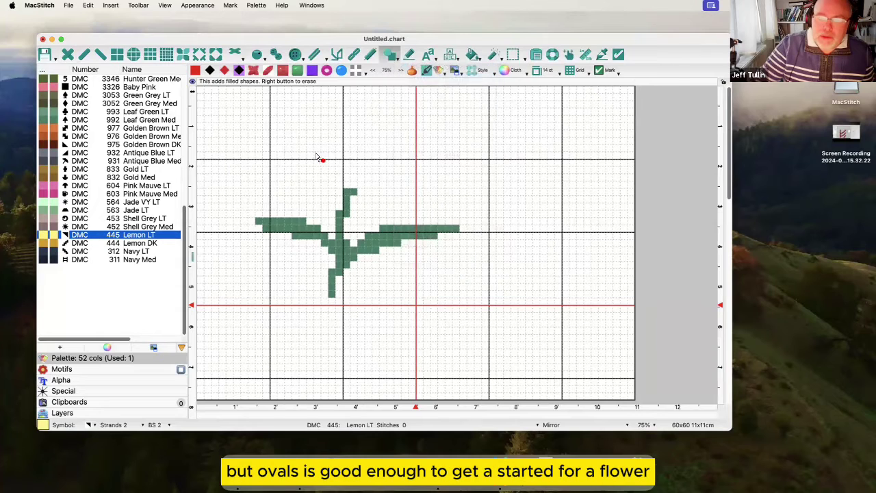
drag(308, 132, 413, 218)
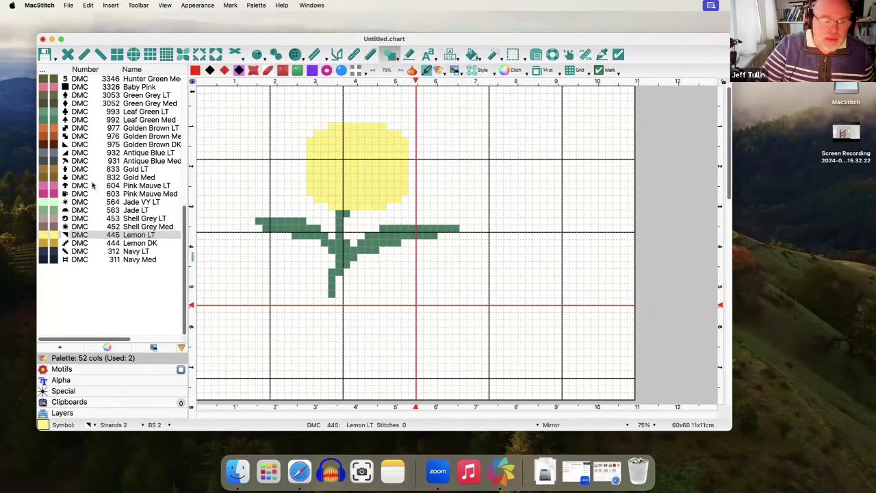
click(94, 88)
mouse_move(353, 155)
mouse_down()
mouse_move(370, 171)
mouse_move(349, 169)
mouse_move(369, 185)
mouse_move(349, 160)
mouse_move(385, 176)
mouse_up()
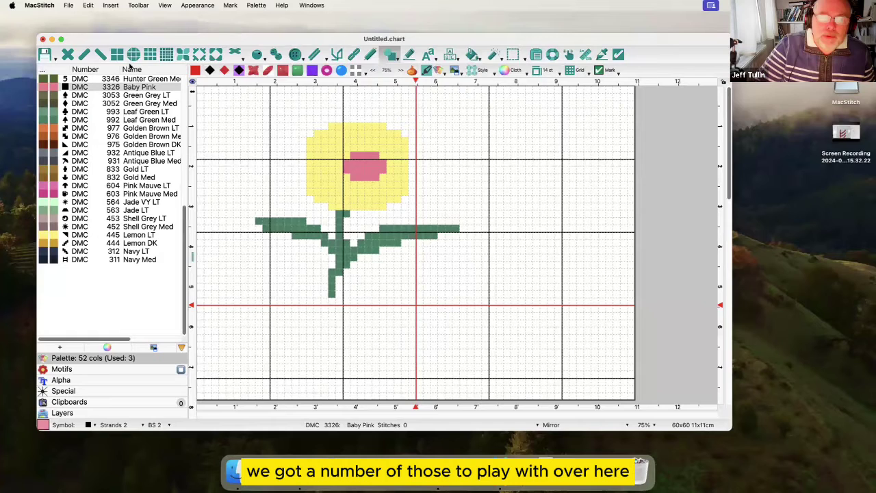
- Place a few Lemon LT three-quarter stitches near the leaves
click(199, 55)
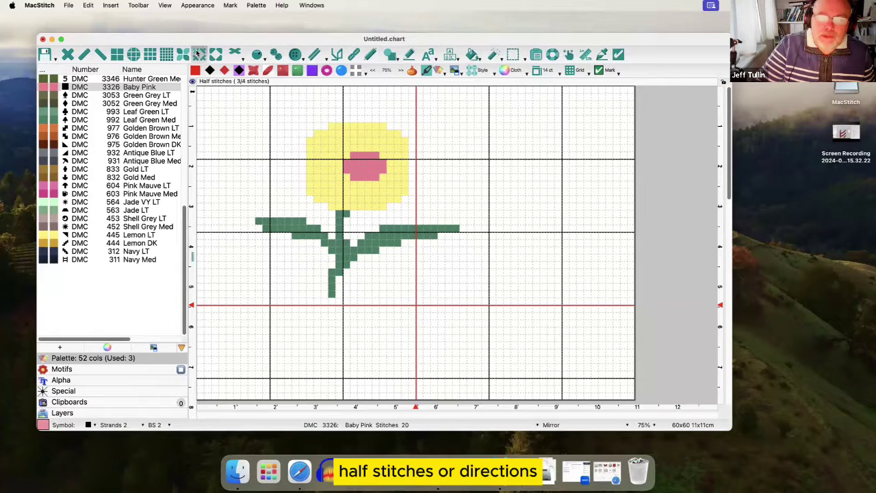
click(125, 235)
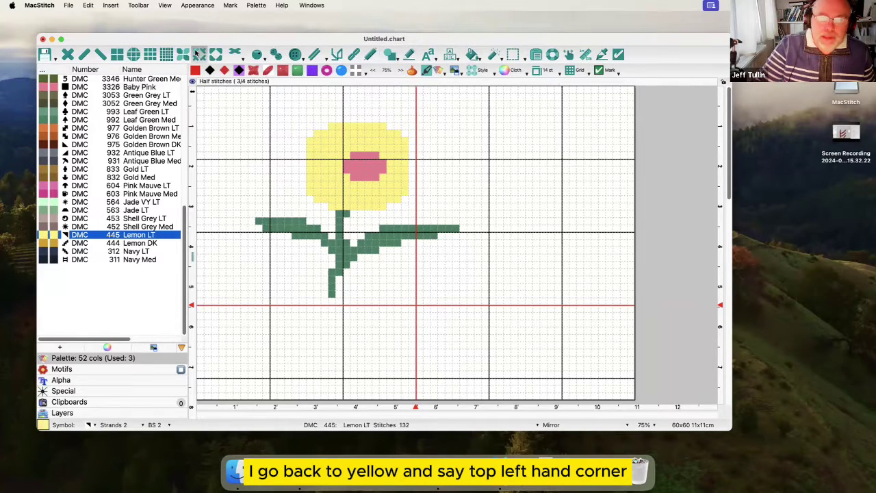
click(403, 205)
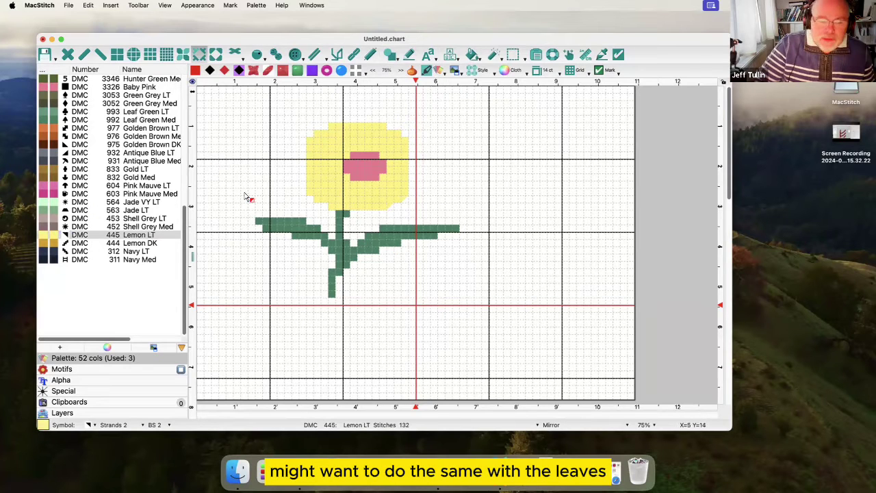
click(382, 245)
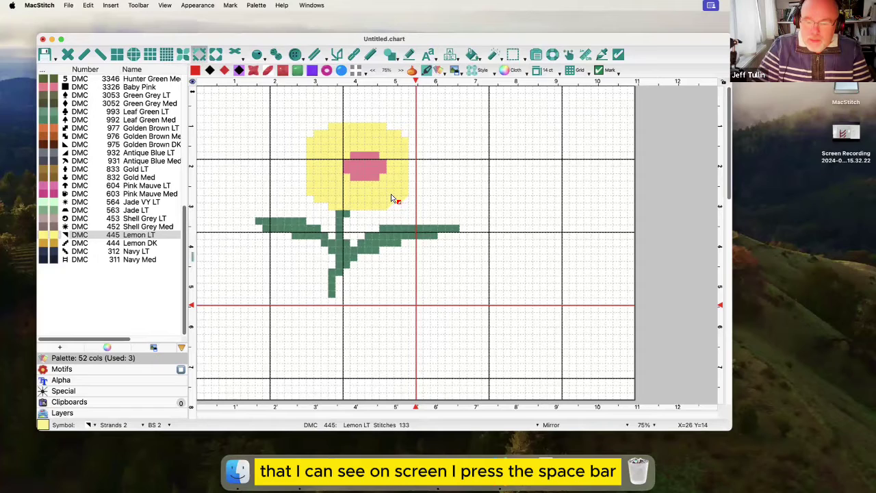
- Pick up Leaf Green Med and add half stitches to taper the right and left leaf tips
key(space)
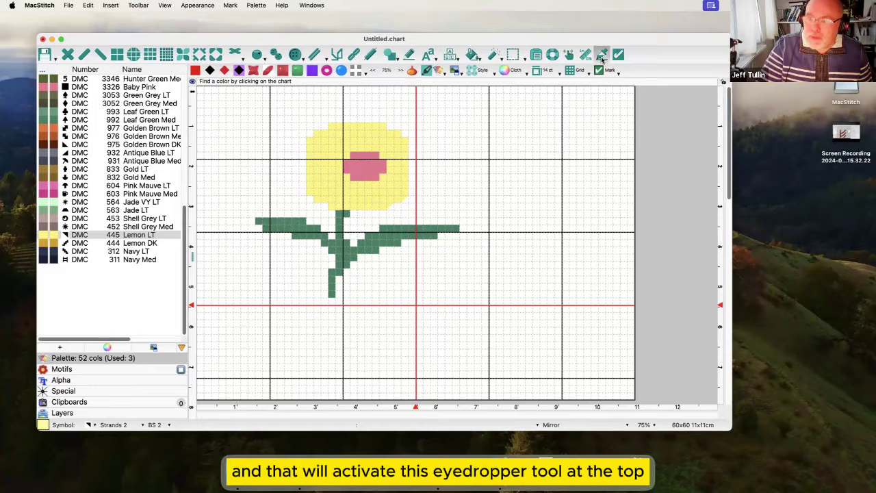
click(393, 236)
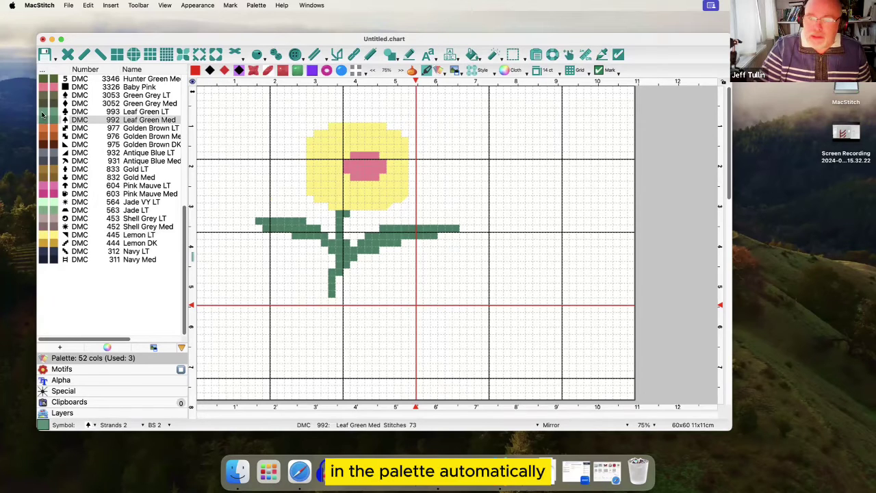
click(80, 120)
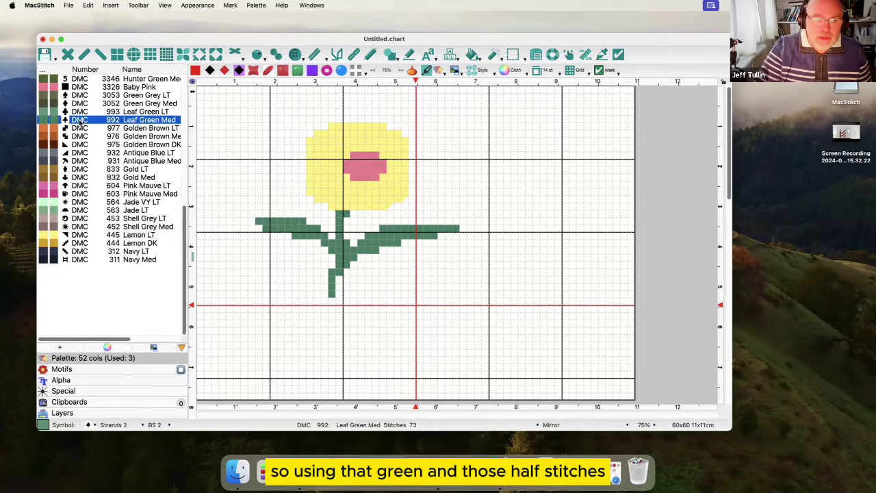
click(199, 54)
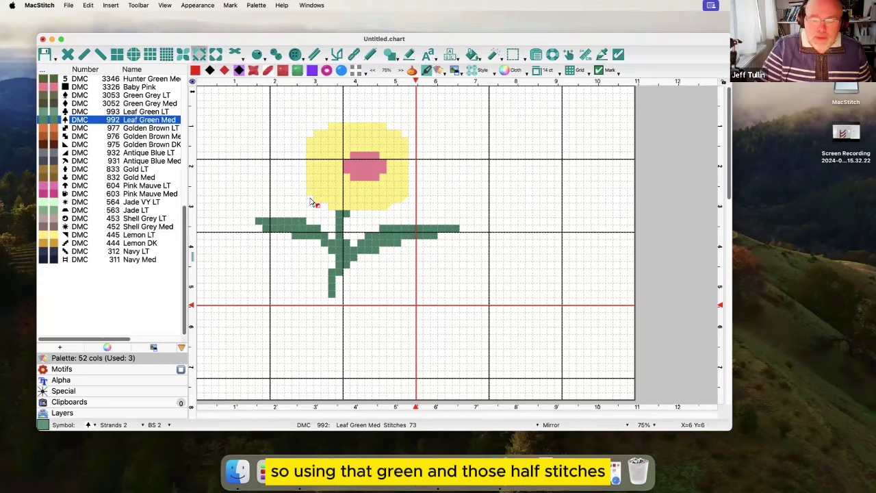
drag(407, 244, 442, 238)
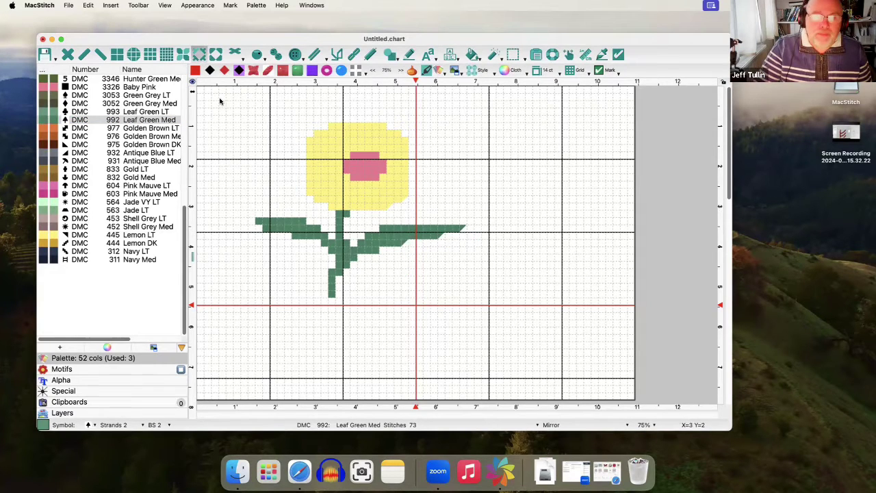
click(259, 227)
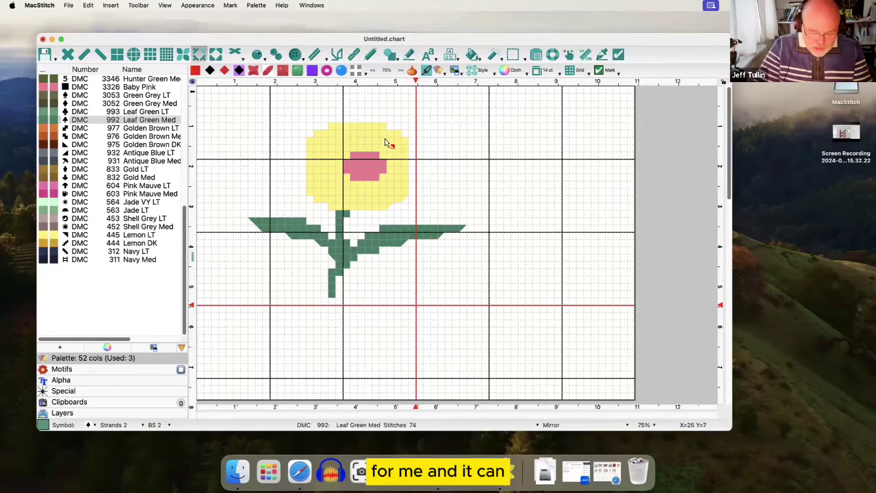
- Apply Automatic Halfstitch to the yellow petals and the pink centre, turning the centre into a diamond
key(space)
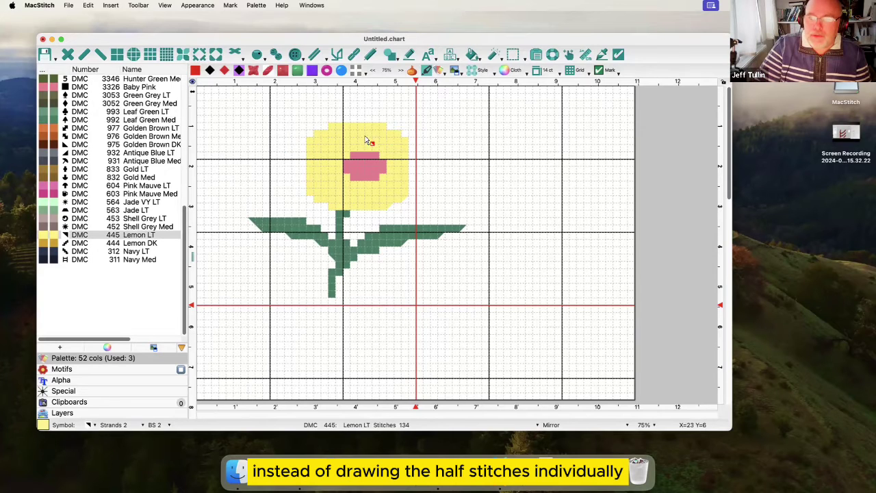
click(502, 60)
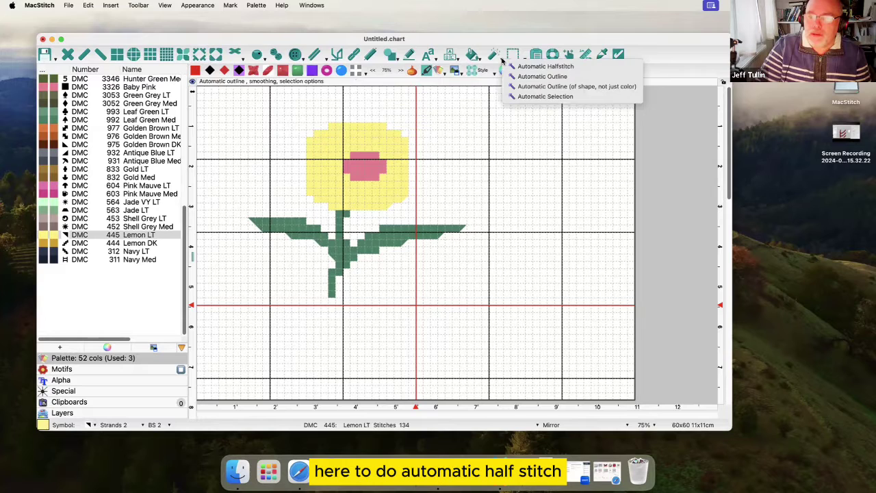
click(561, 68)
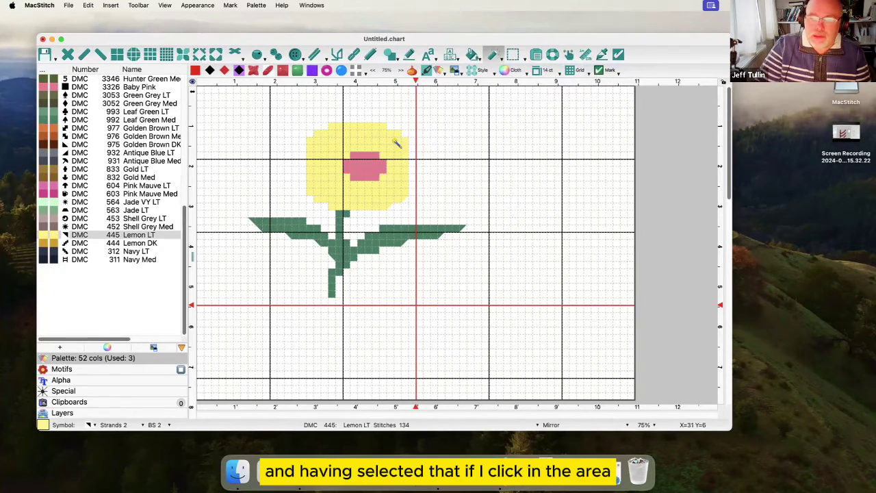
click(361, 137)
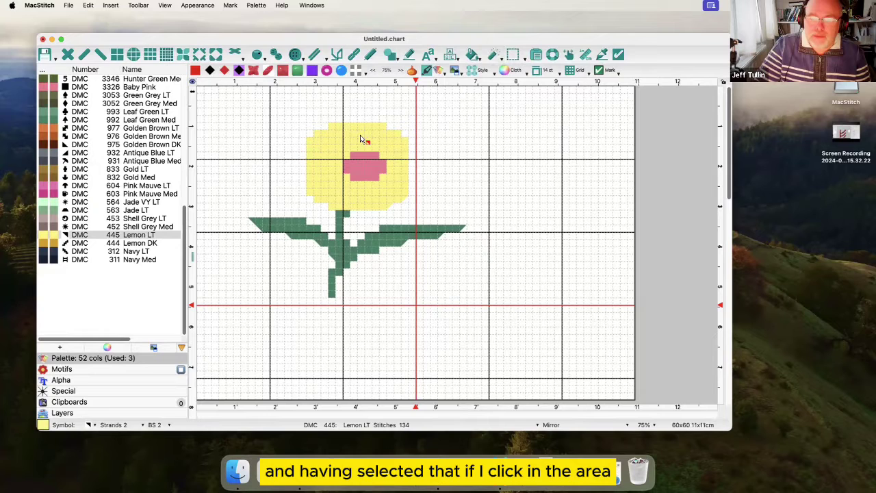
click(361, 138)
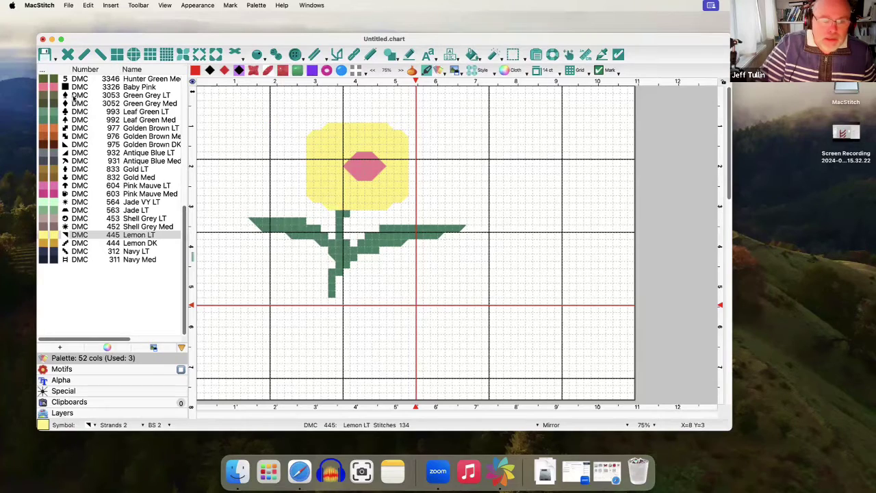
click(80, 88)
click(86, 111)
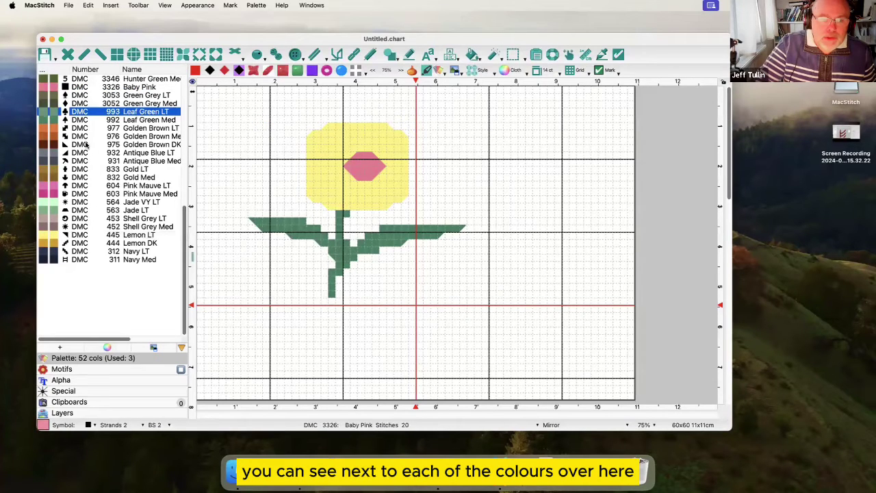
click(80, 169)
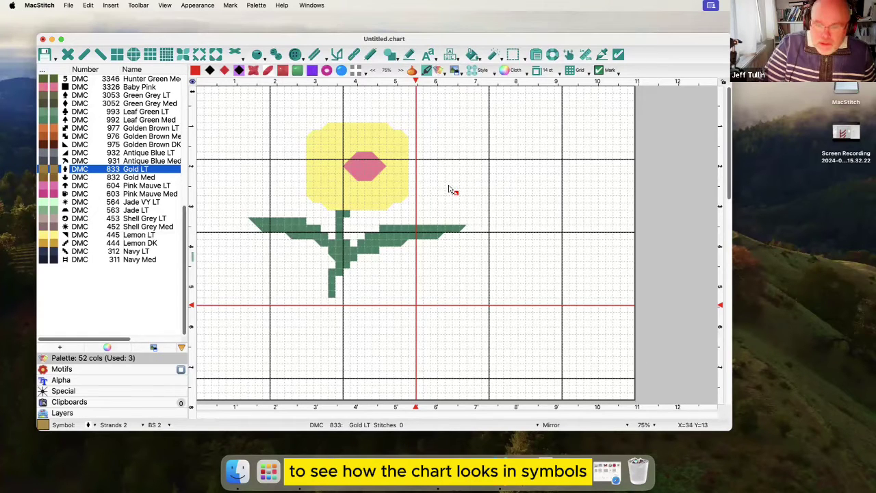
click(210, 71)
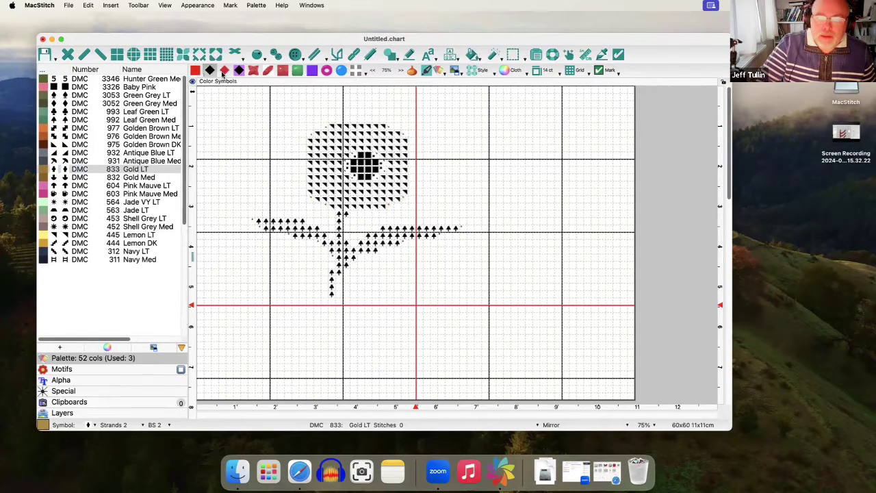
click(224, 72)
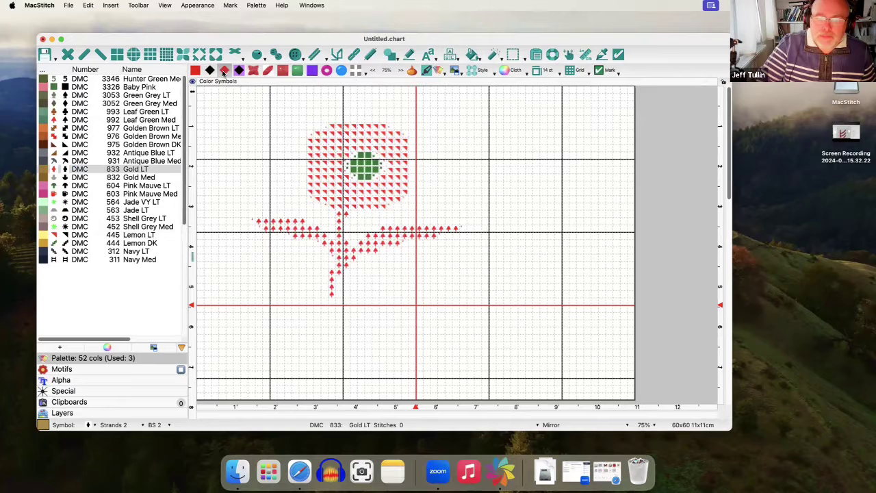
click(239, 72)
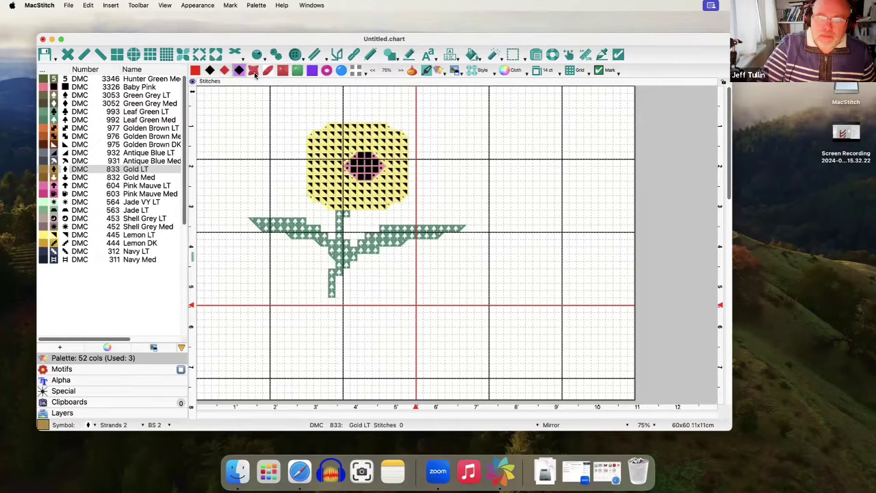
click(254, 71)
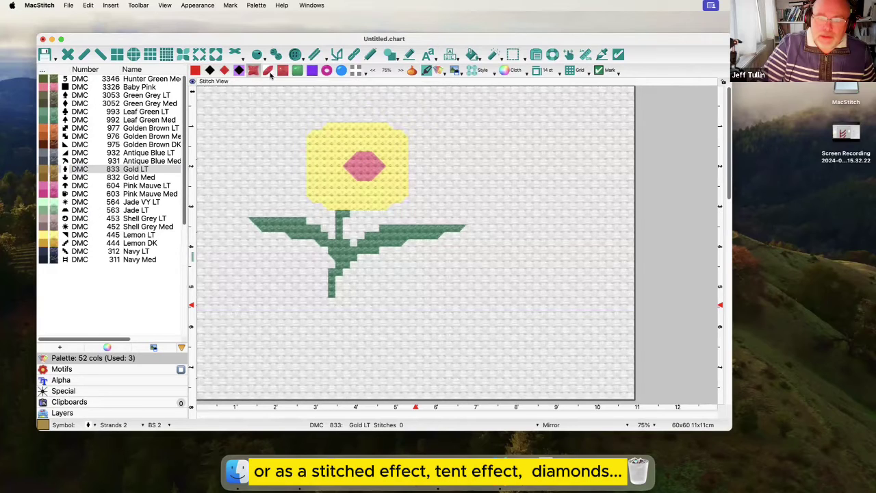
click(269, 72)
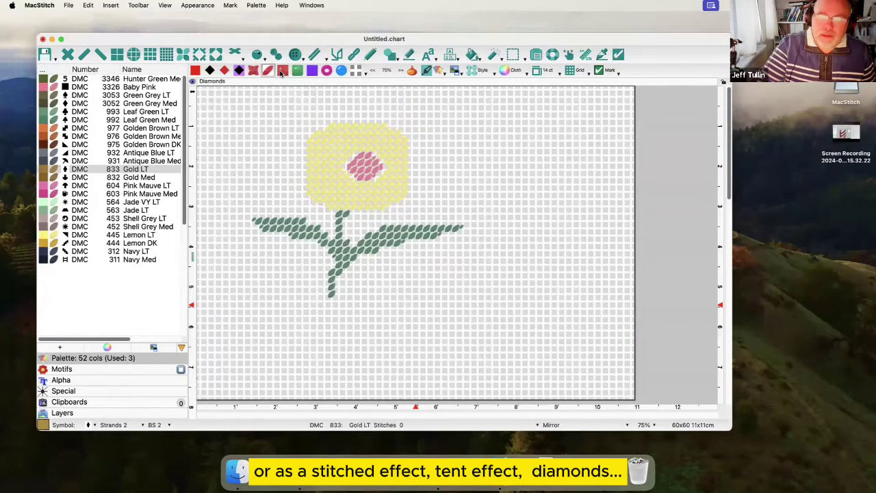
click(282, 72)
click(297, 72)
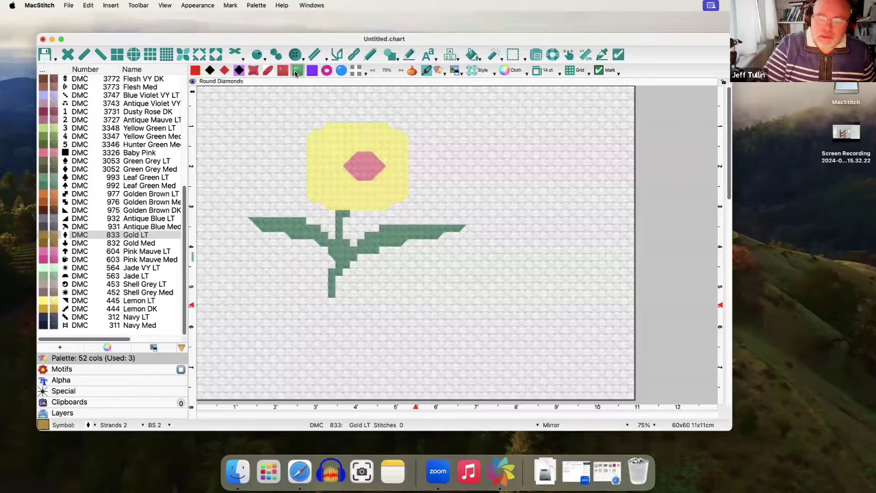
click(313, 72)
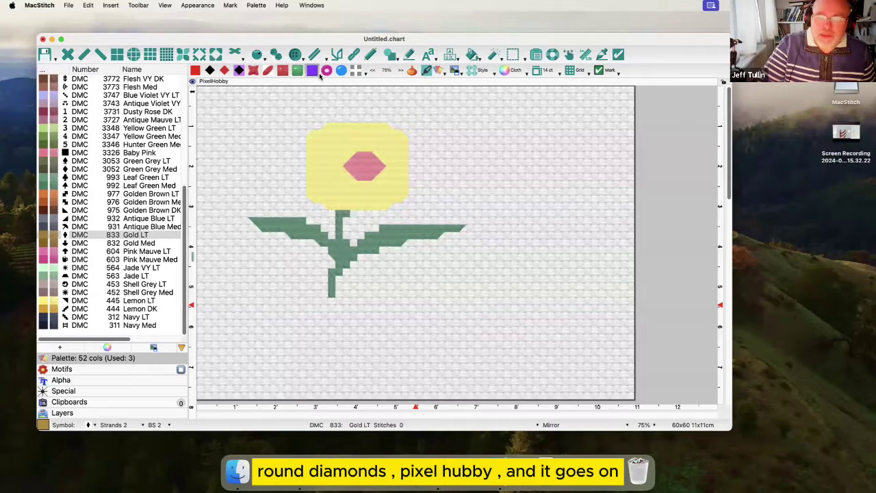
click(327, 72)
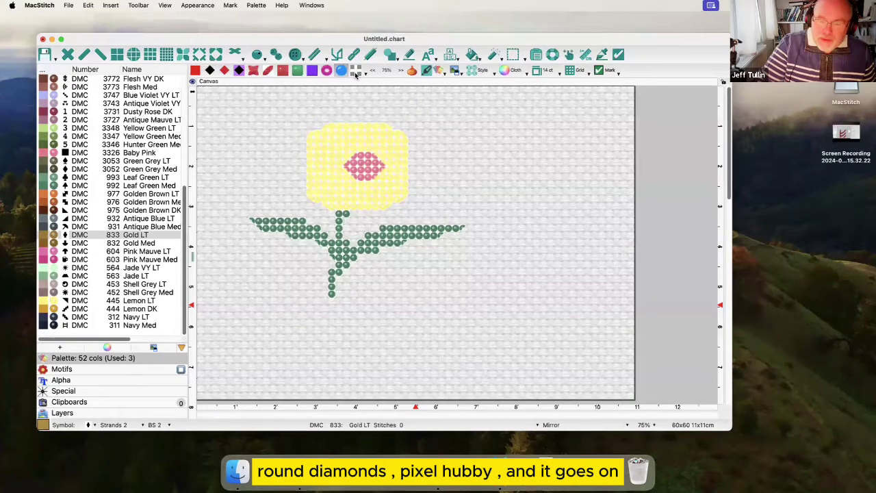
click(356, 71)
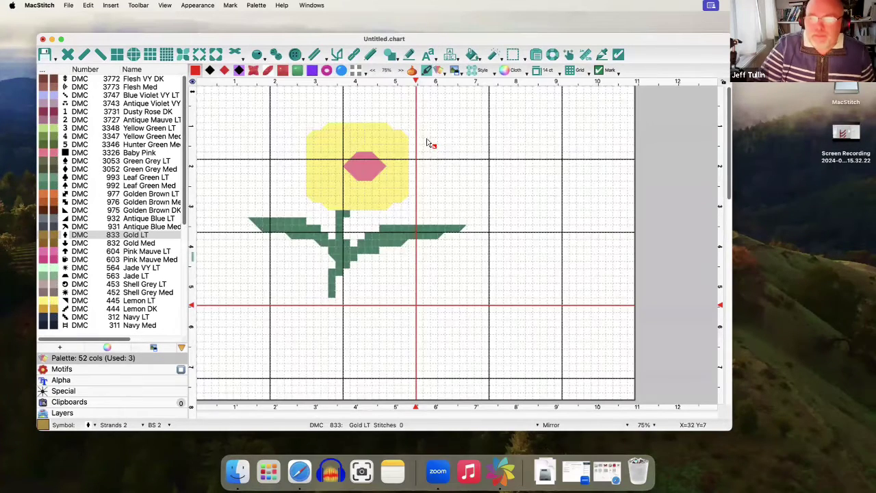
click(372, 71)
click(373, 72)
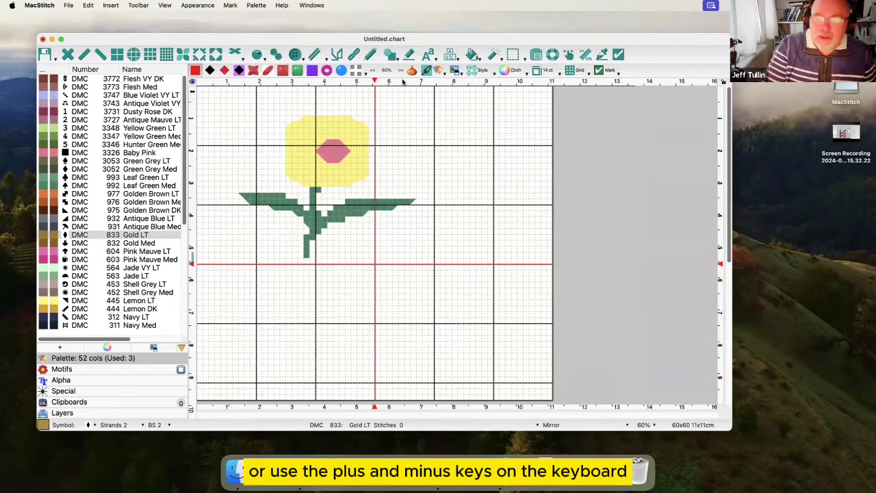
key(minus)
key(minus)
key(plus)
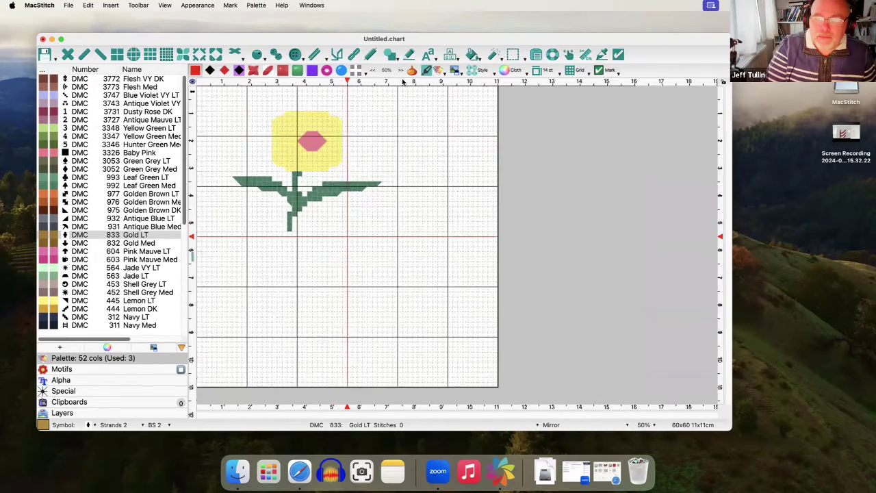
key(plus)
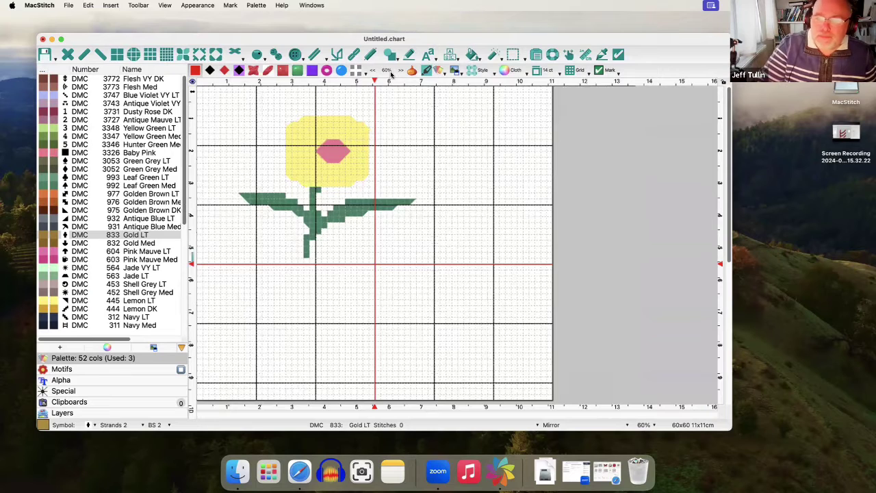
click(389, 72)
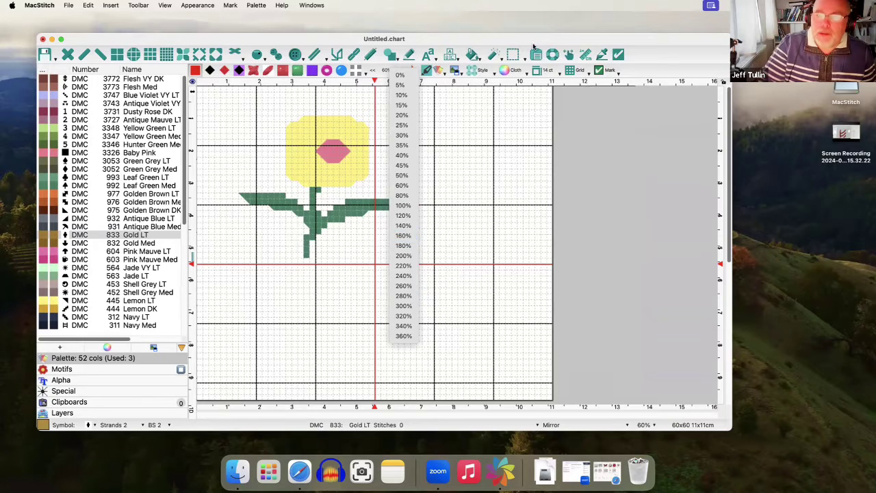
click(534, 46)
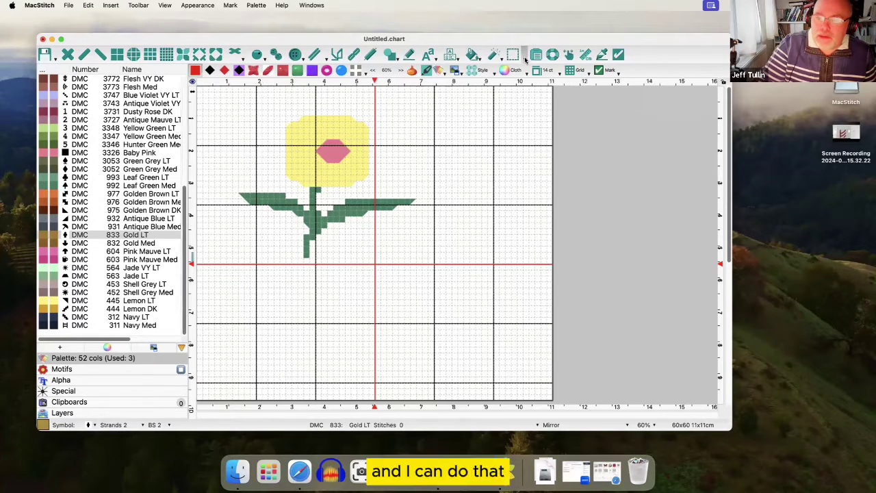
- Select the whole flower area with a rectangular selection and copy it
click(526, 59)
click(530, 70)
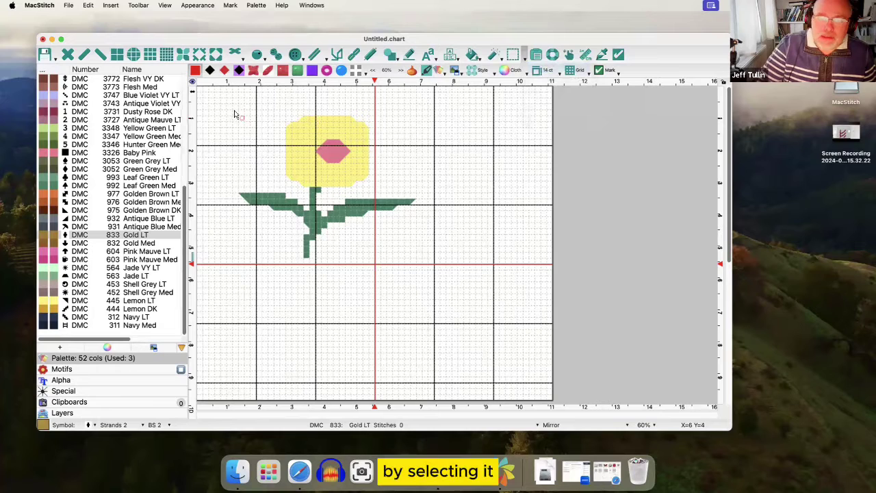
drag(233, 110, 434, 271)
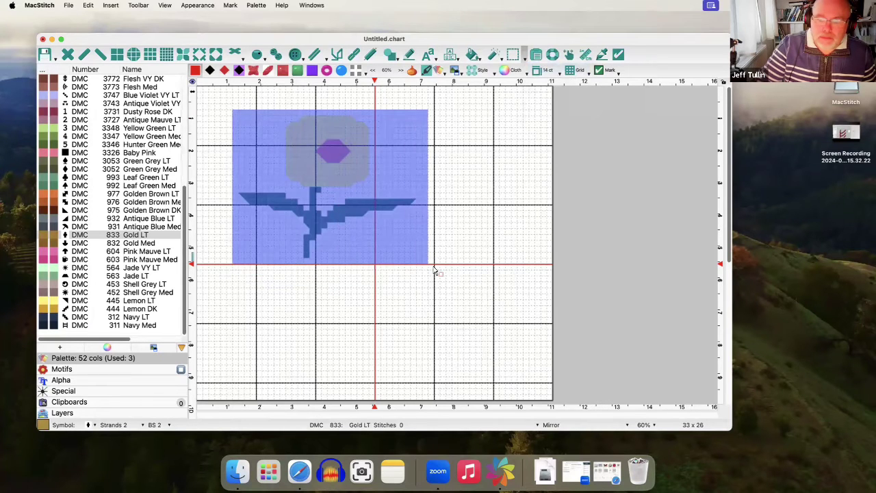
right_click(434, 271)
click(443, 274)
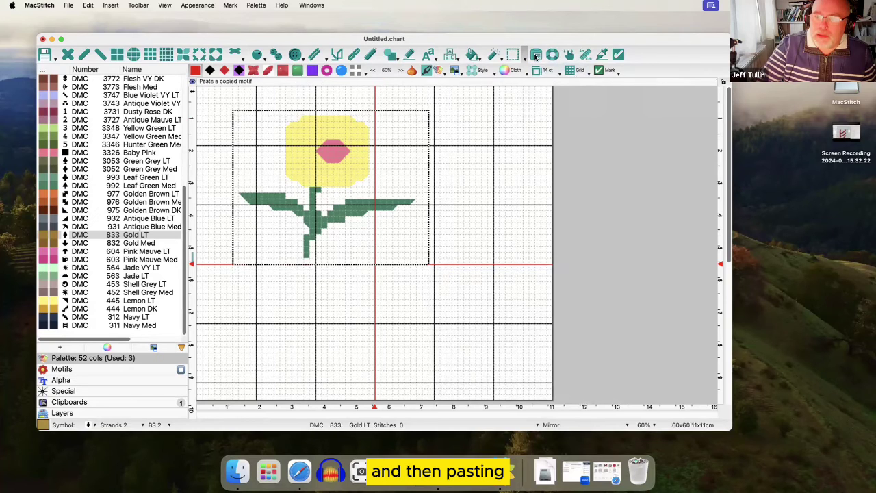
- Paste a copy of the flower to the right, then undo the paste
click(536, 56)
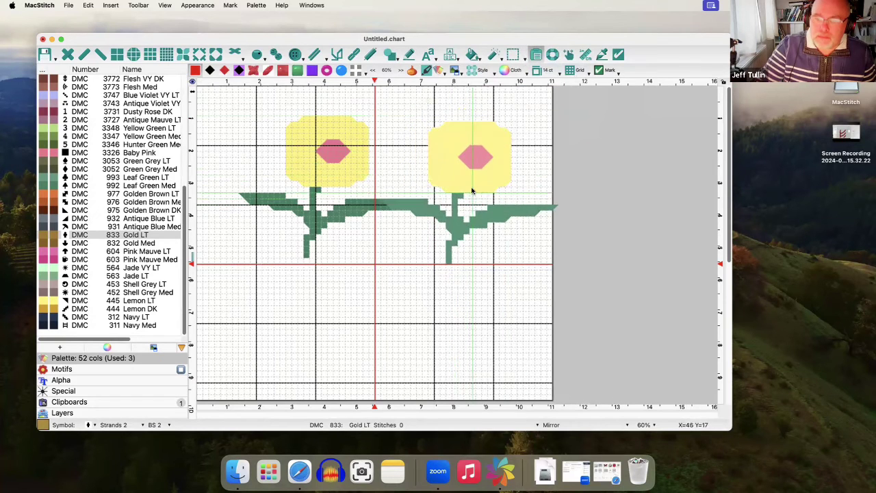
click(472, 191)
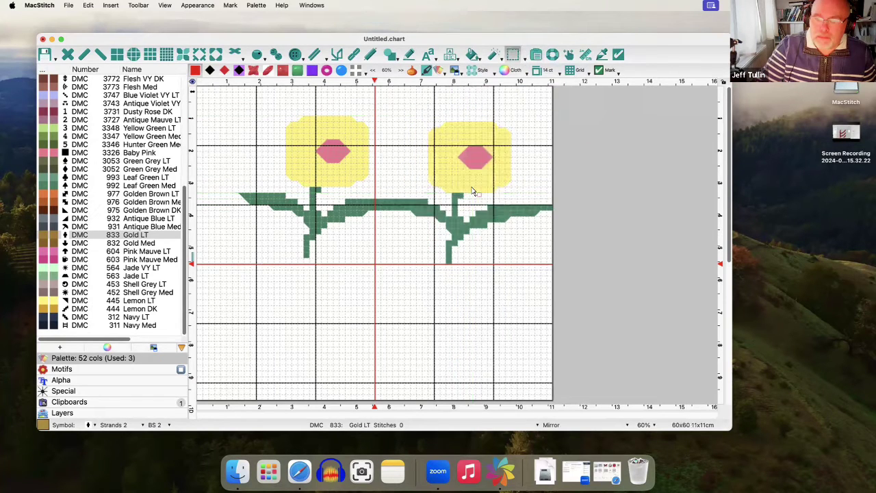
click(554, 59)
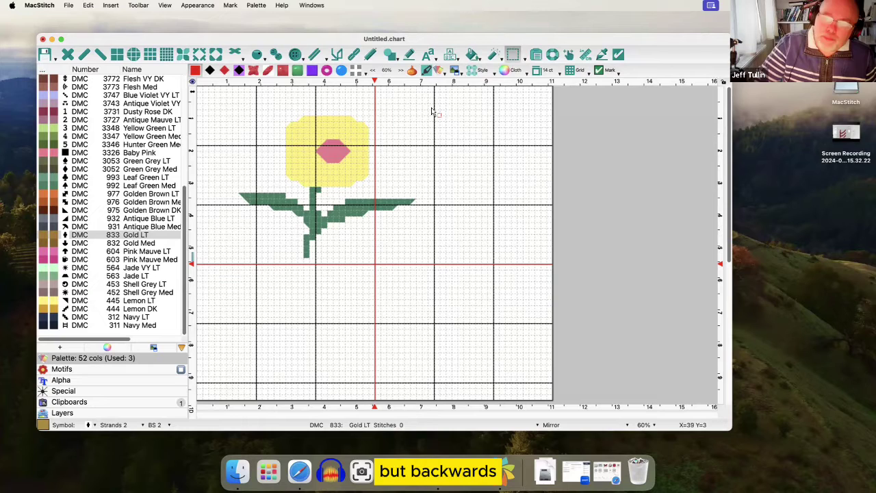
- Select the flower, flip the area left/right, and place the mirrored copy to its right so the leaves join
click(525, 61)
click(532, 66)
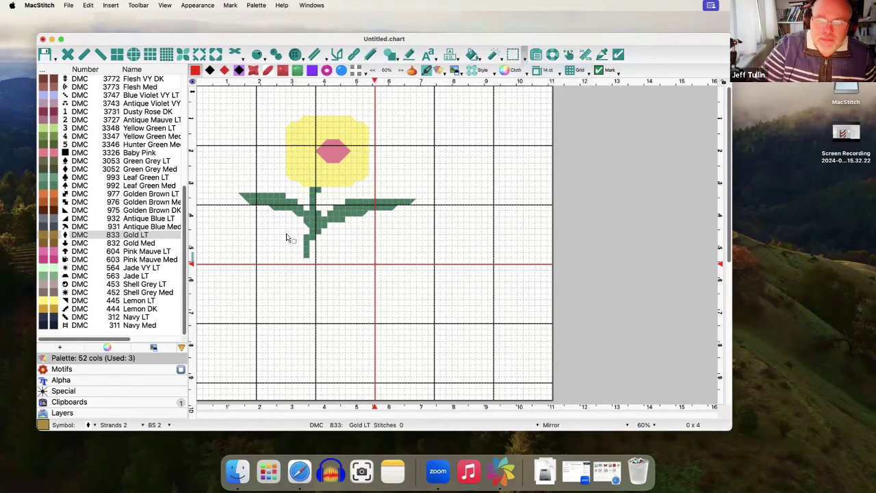
drag(232, 117, 420, 265)
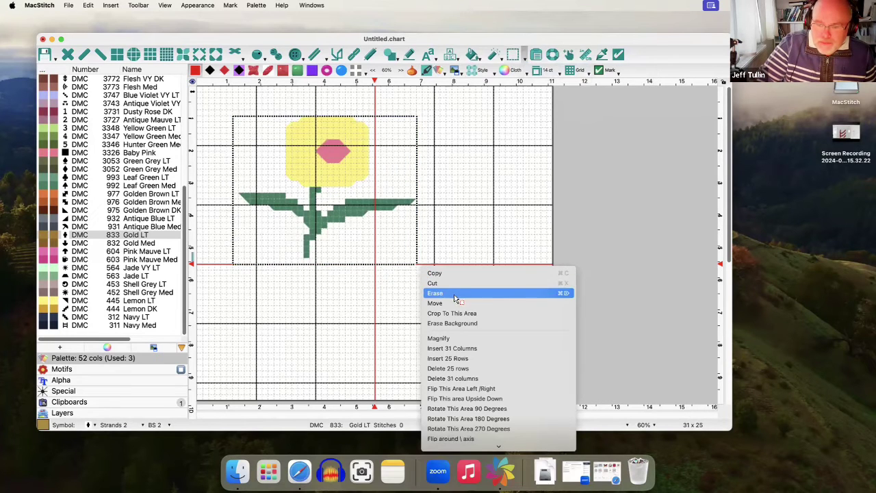
scroll(459, 329, down, 5)
scroll(470, 208, down, 1)
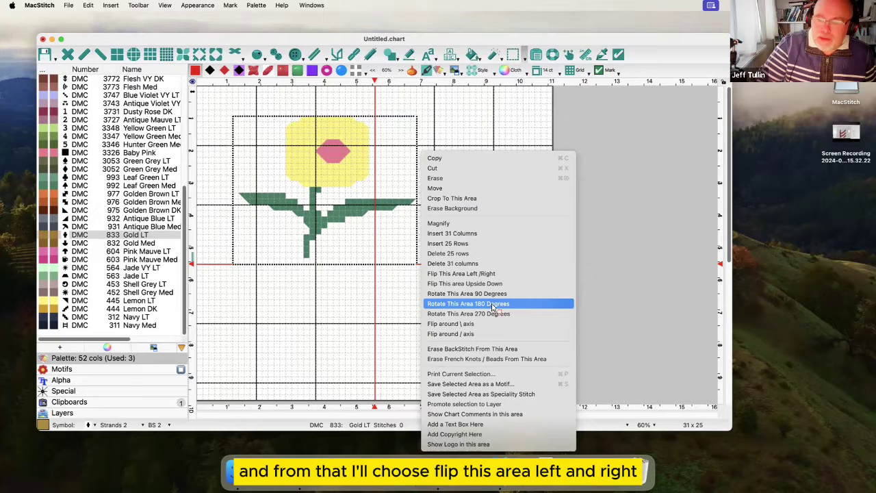
click(463, 274)
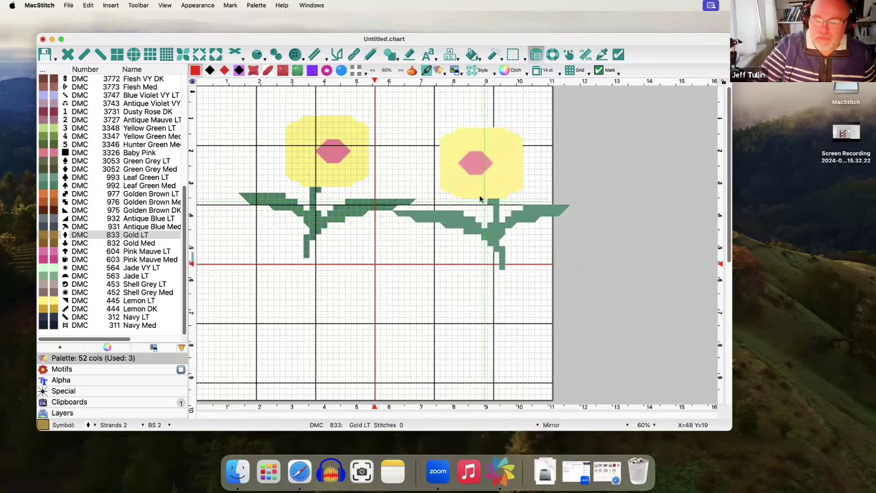
click(464, 193)
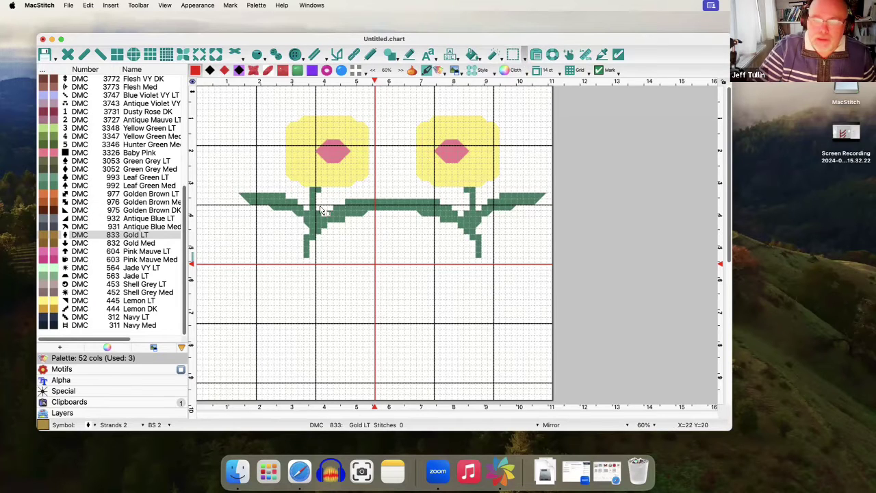
drag(288, 182, 495, 203)
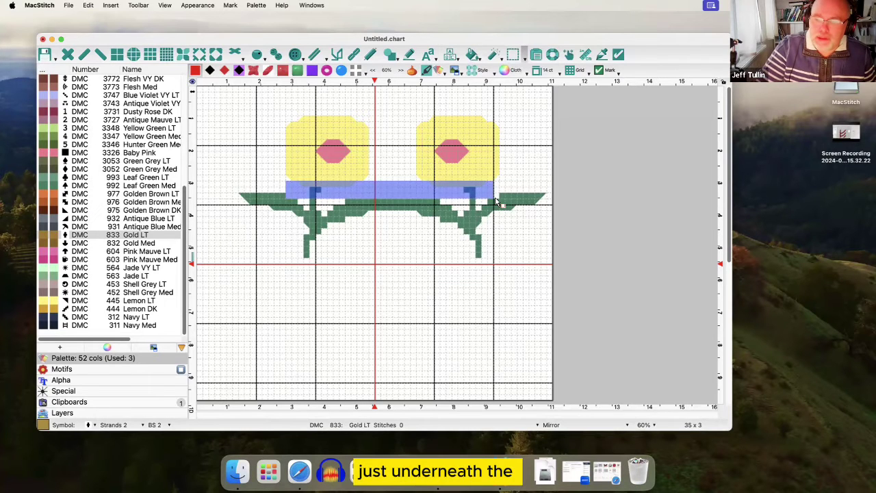
drag(498, 203, 498, 203)
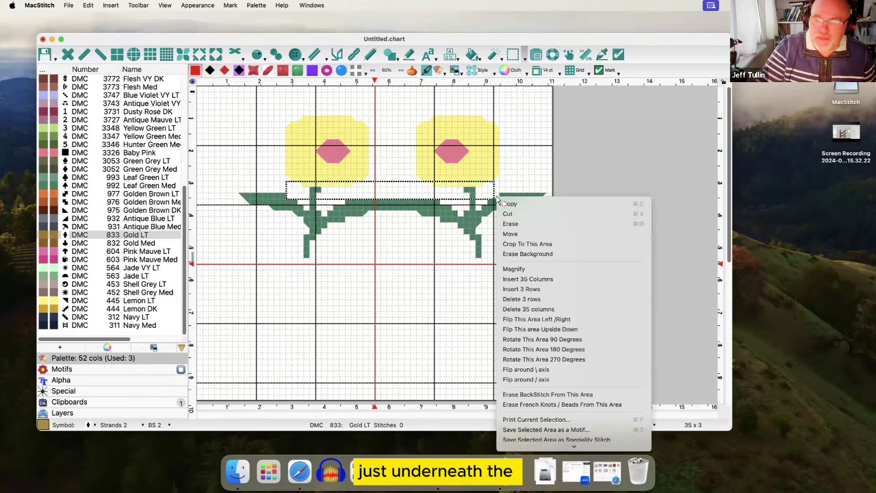
click(522, 289)
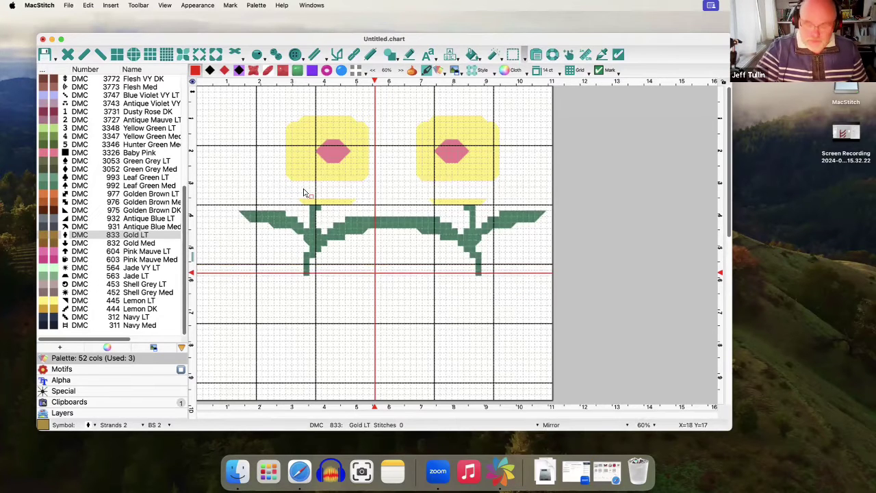
key(super+z)
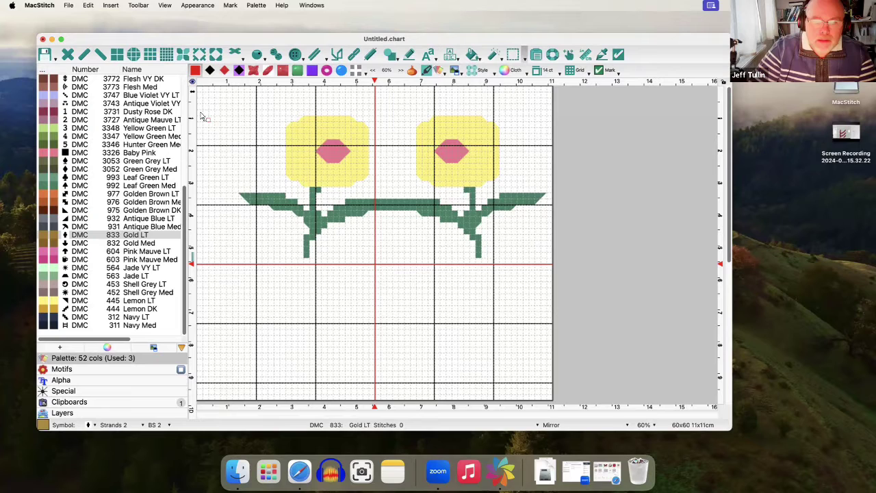
- Switch to symbol view, give 445 Lemon LT the ':' symbol, and select 563 Jade LT
click(207, 81)
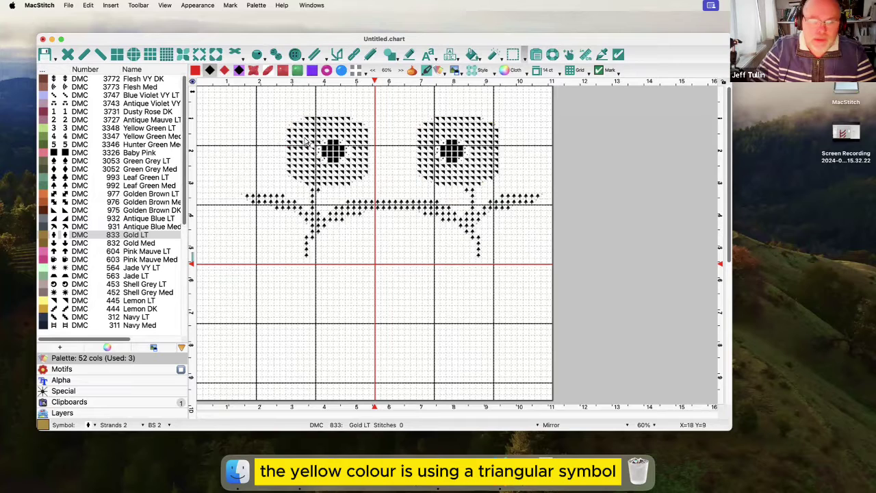
click(85, 303)
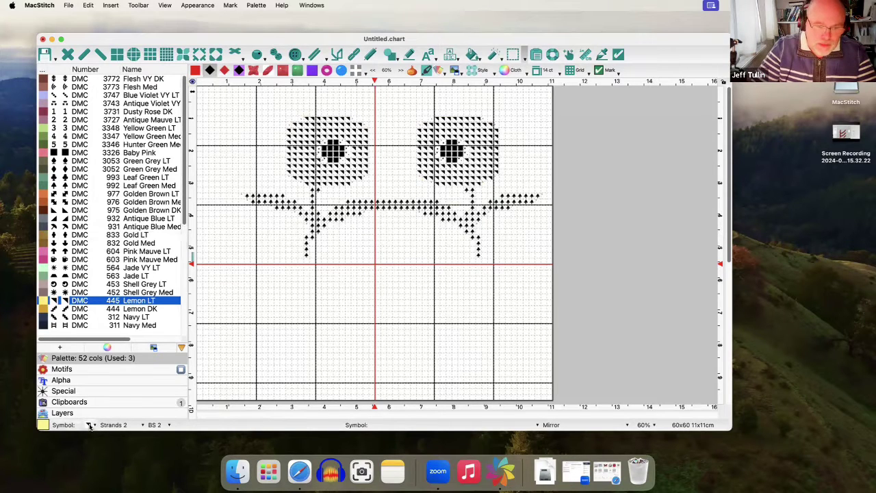
click(89, 425)
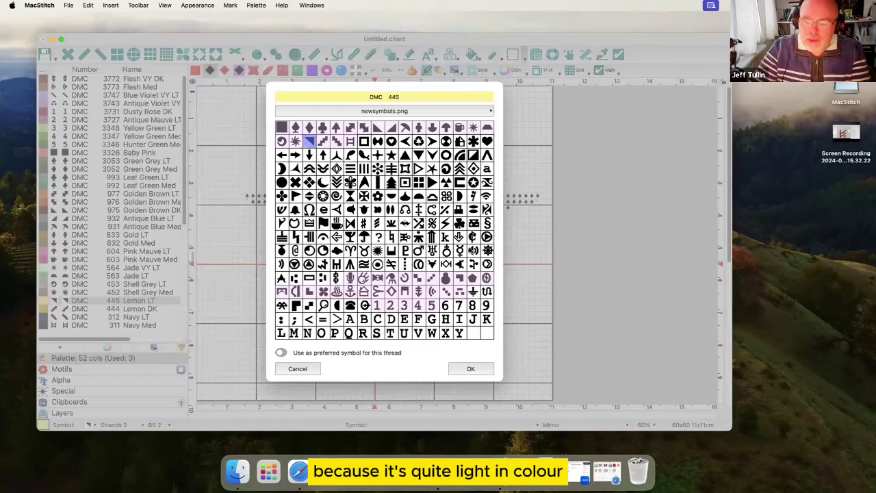
click(281, 320)
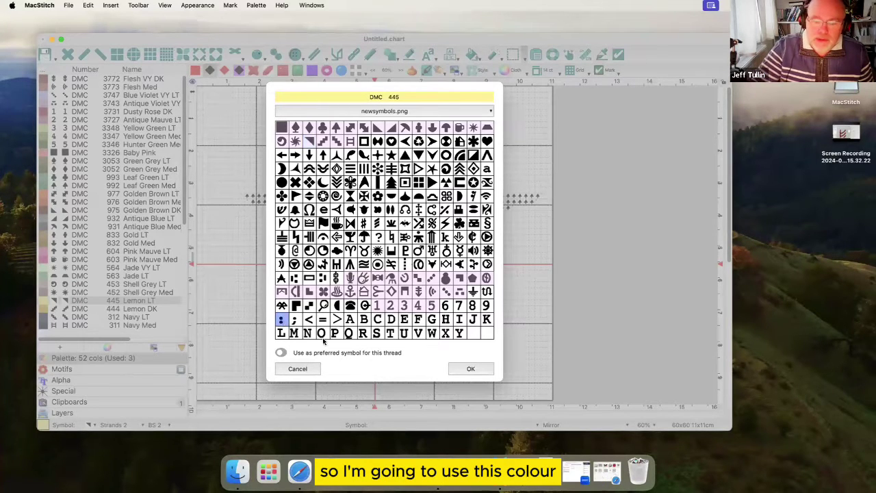
click(470, 369)
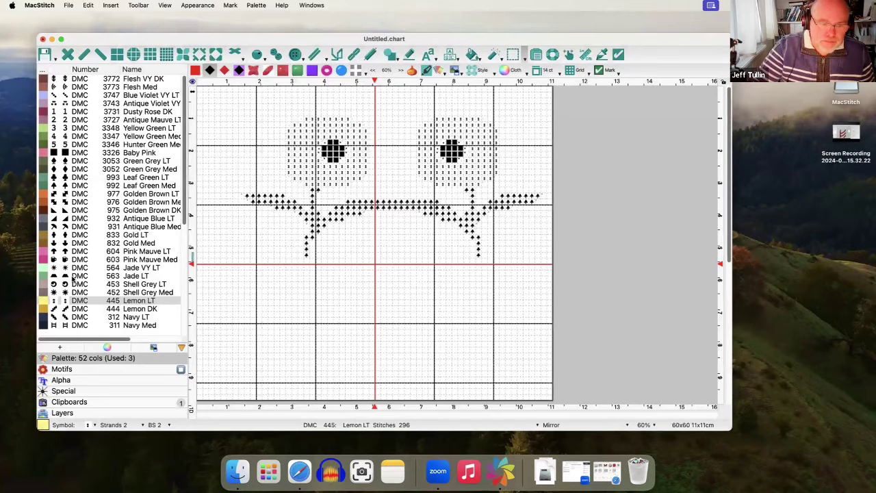
click(106, 276)
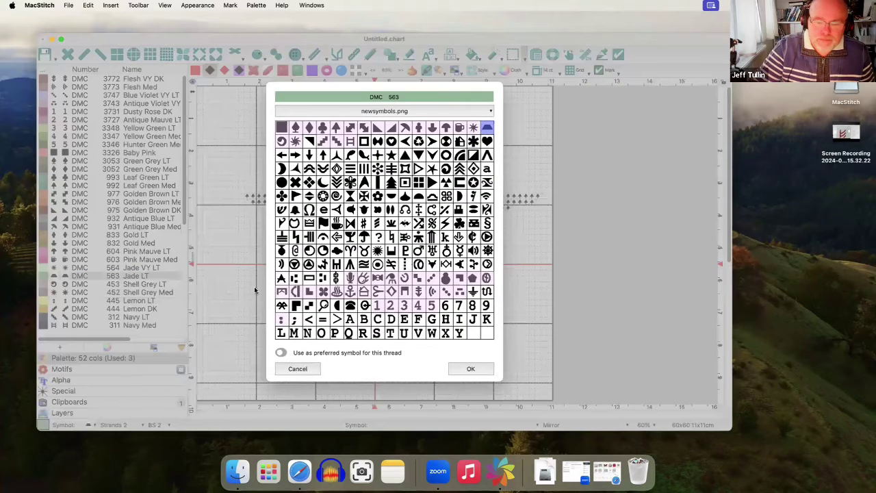
- Give Jade LT 563 the heart symbol and make it that thread's preferred symbol
click(88, 425)
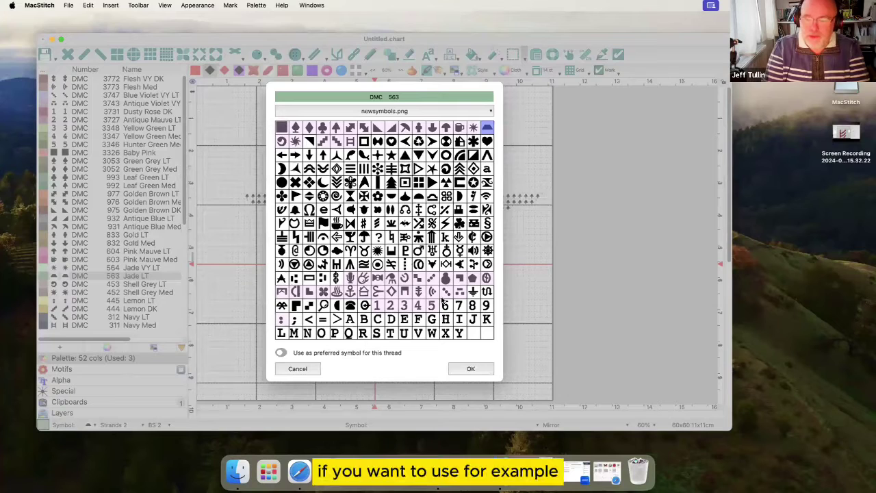
click(487, 141)
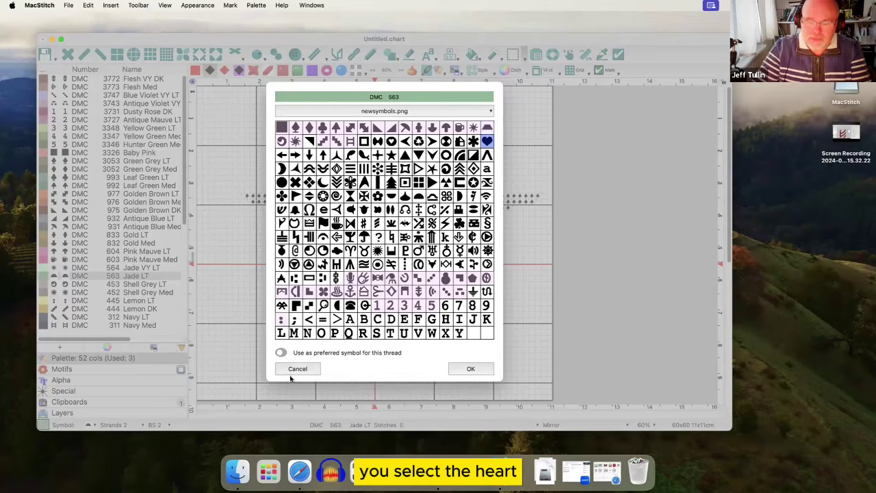
click(282, 353)
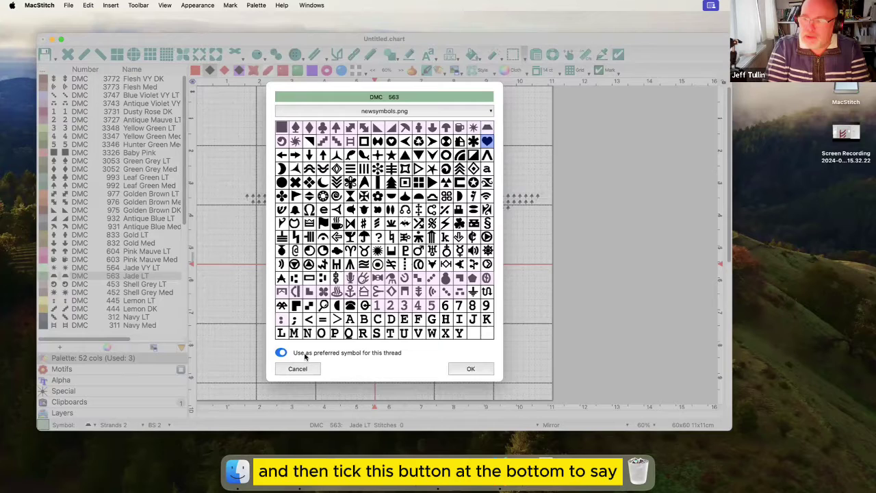